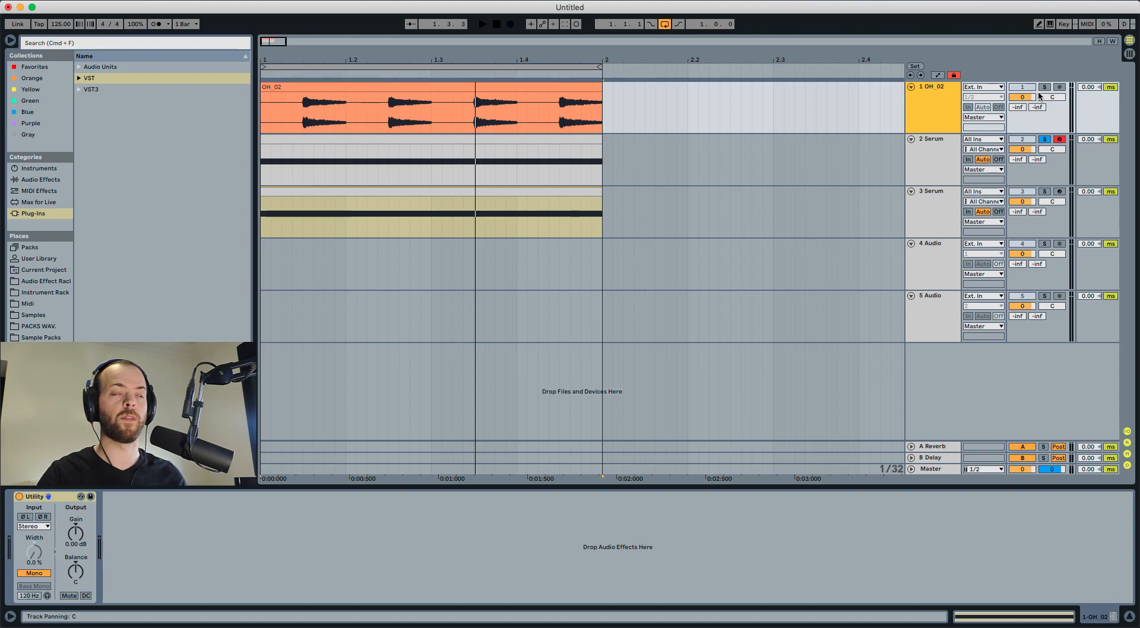
# Solo the OH_02 track and play its clip to hear the dry mono sound.
pyautogui.click(308, 108)
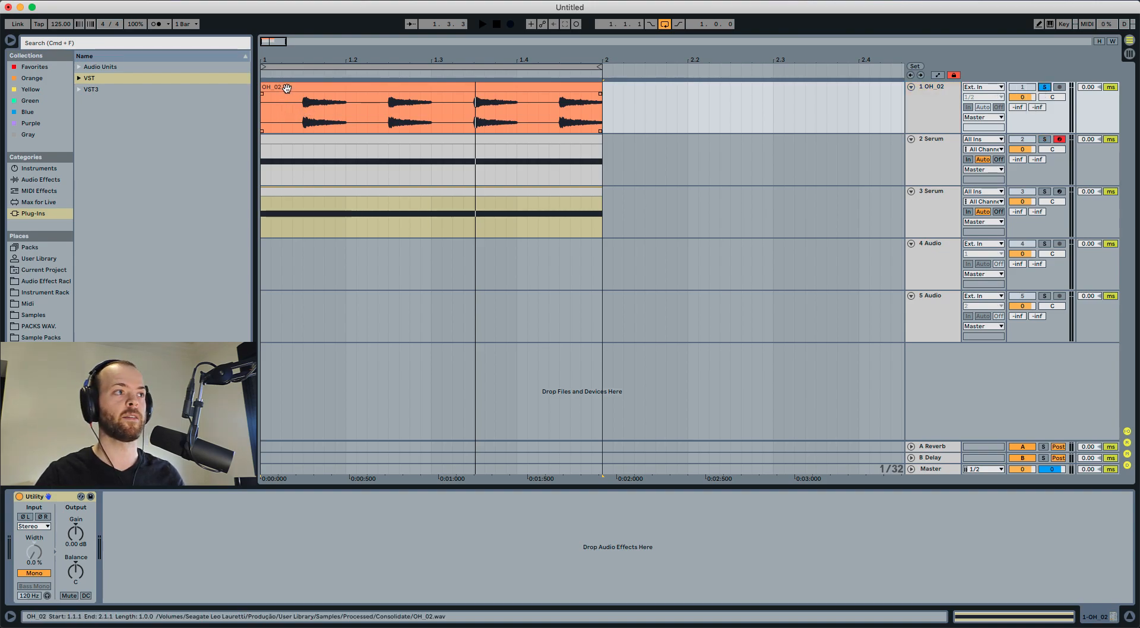
pyautogui.click(283, 87)
pyautogui.press('space')
pyautogui.press('space')
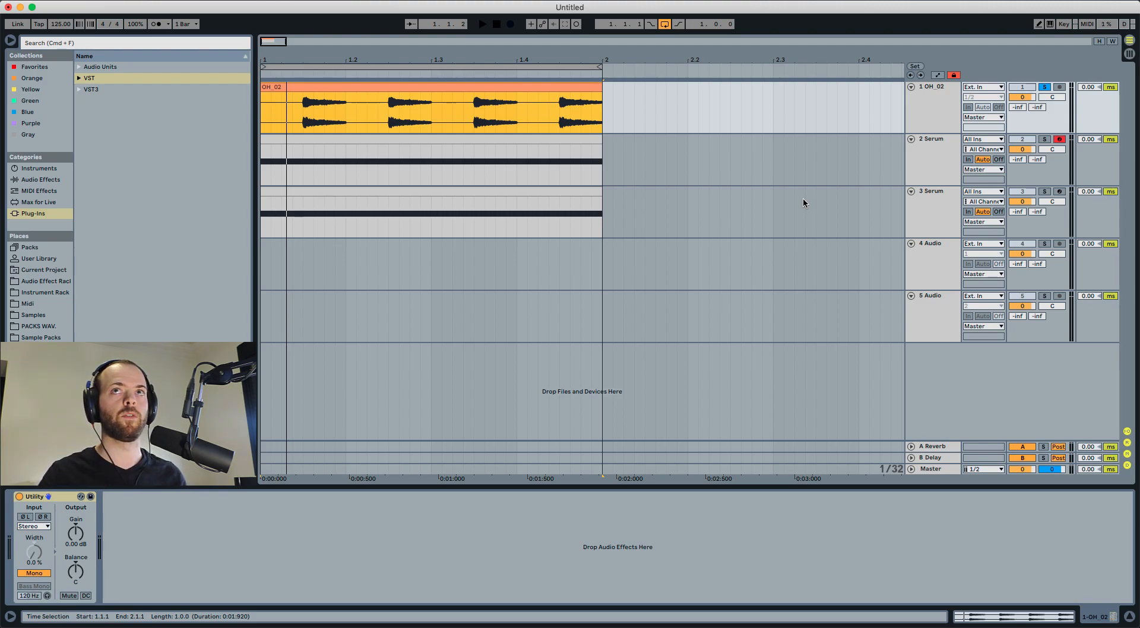
# Deactivate both Serum tracks, take the OH_02 track out of solo and play its clip.
pyautogui.click(908, 102)
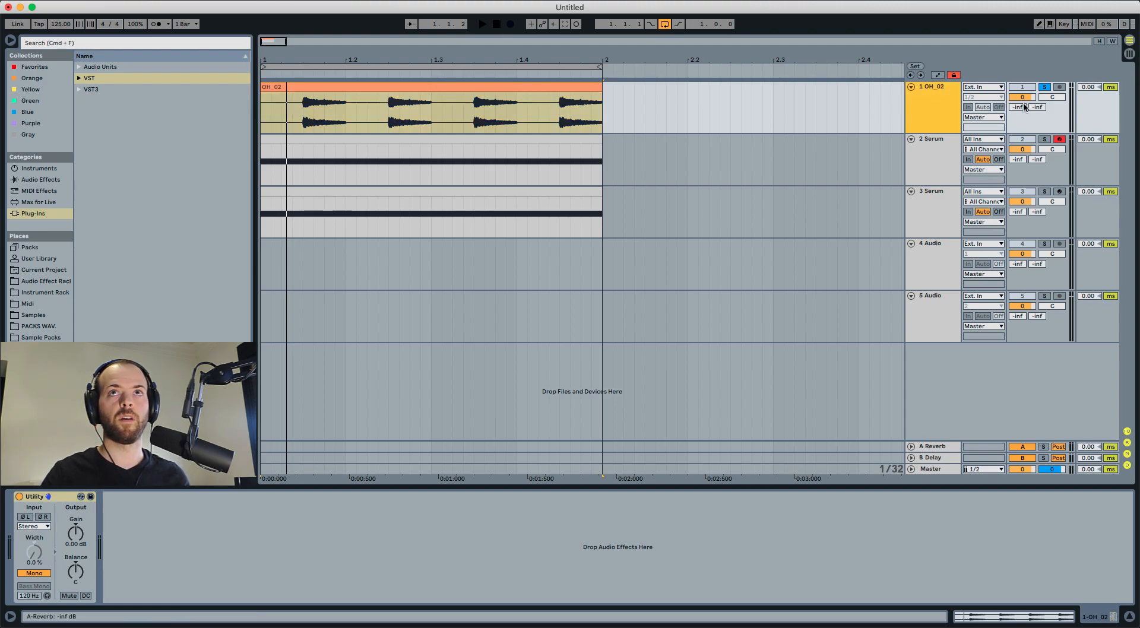
pyautogui.click(1021, 140)
pyautogui.click(1022, 192)
pyautogui.click(1044, 87)
pyautogui.click(406, 89)
pyautogui.press('space')
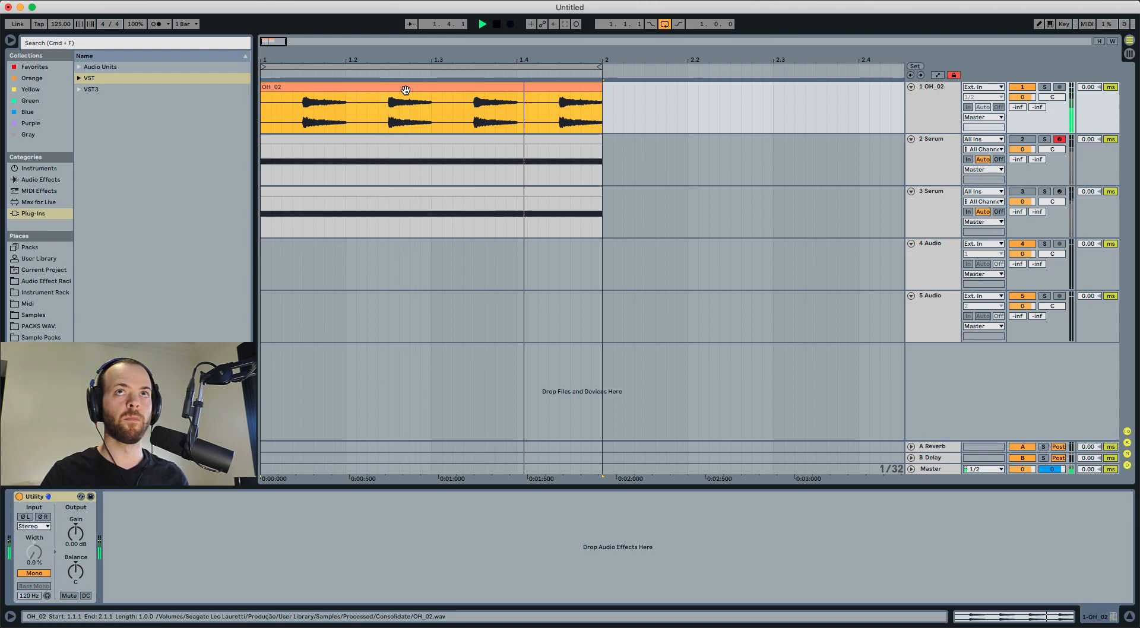
# Stop playback, duplicate the OH_02 track and set the duplicate's track delay to 10 ms.
pyautogui.click(925, 98)
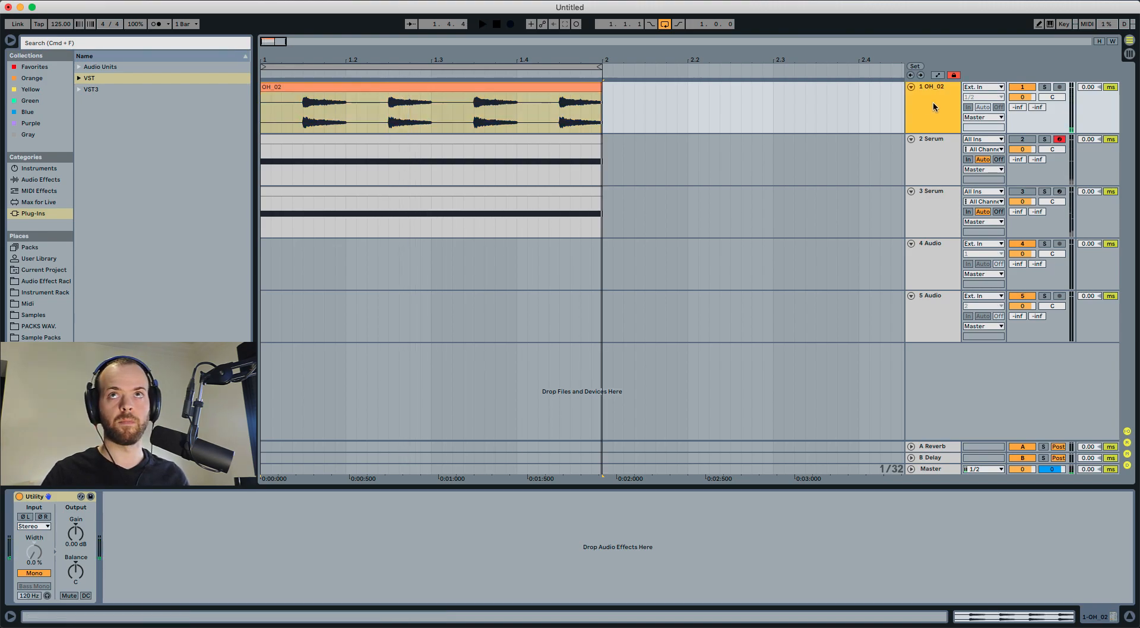
pyautogui.press('super+d')
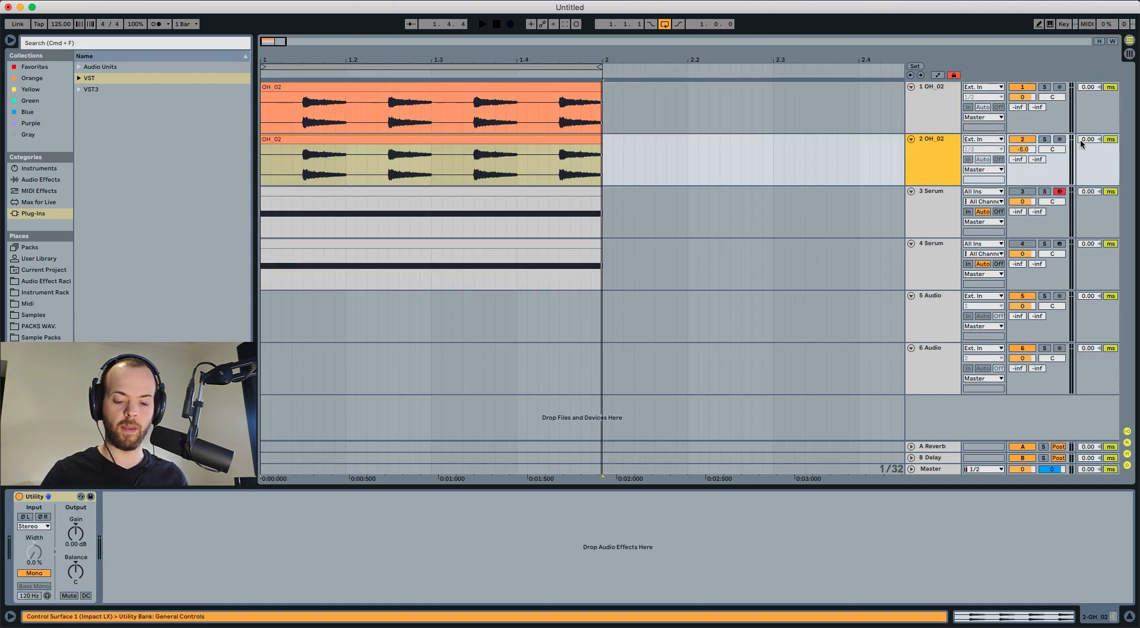
pyautogui.write('1')
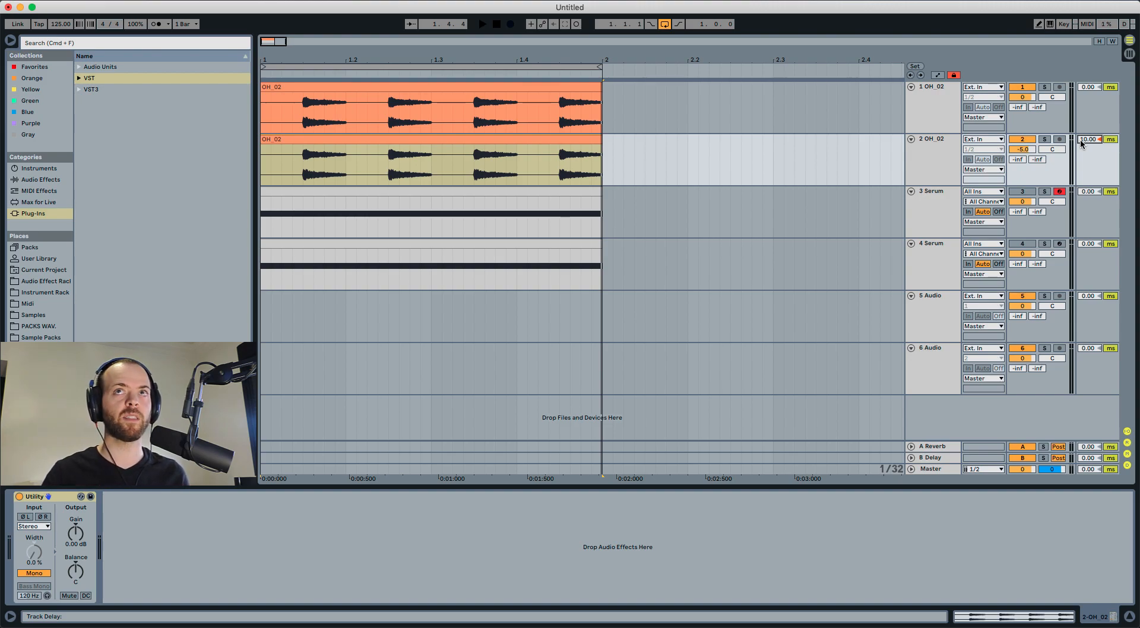
# Pan the original OH_02 track to 50L and the delayed duplicate to 50R.
pyautogui.moveTo(1051, 98); pyautogui.dragTo(1051, 126)
pyautogui.click(1051, 149)
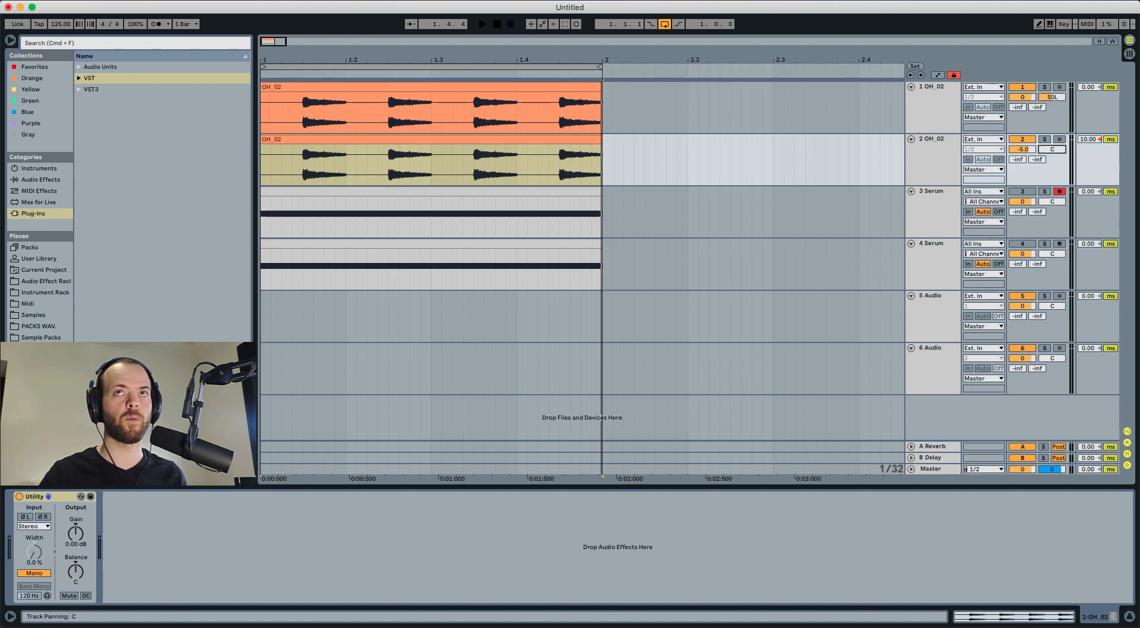
# Duplicate the left-panned OH_02 track and move the new copy above all the other tracks.
pyautogui.click(949, 107)
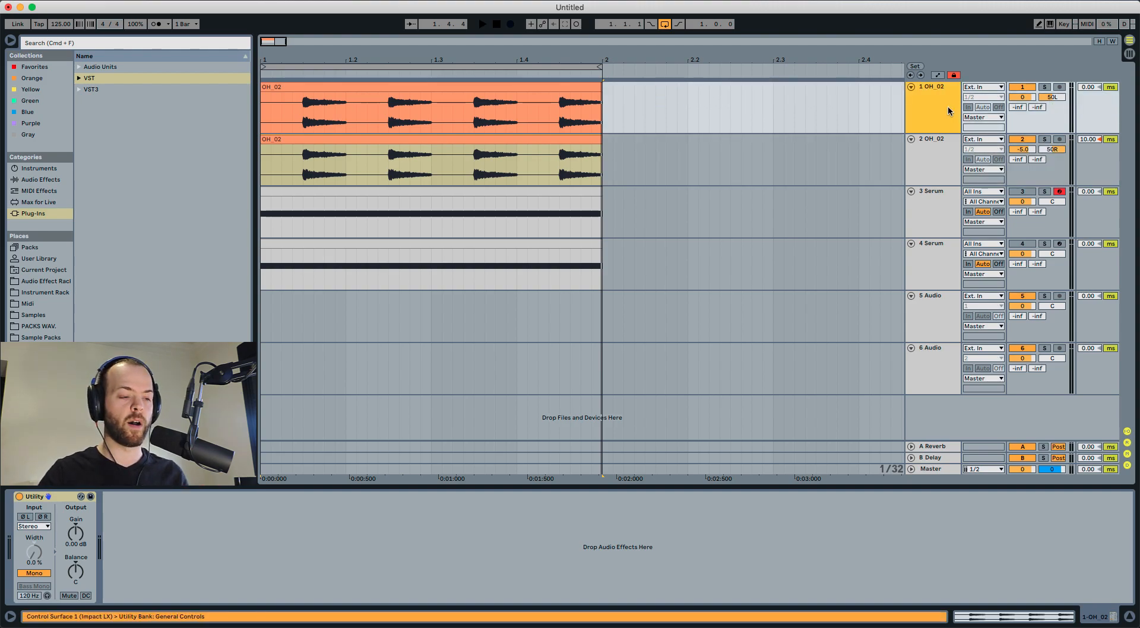
pyautogui.press('super+d')
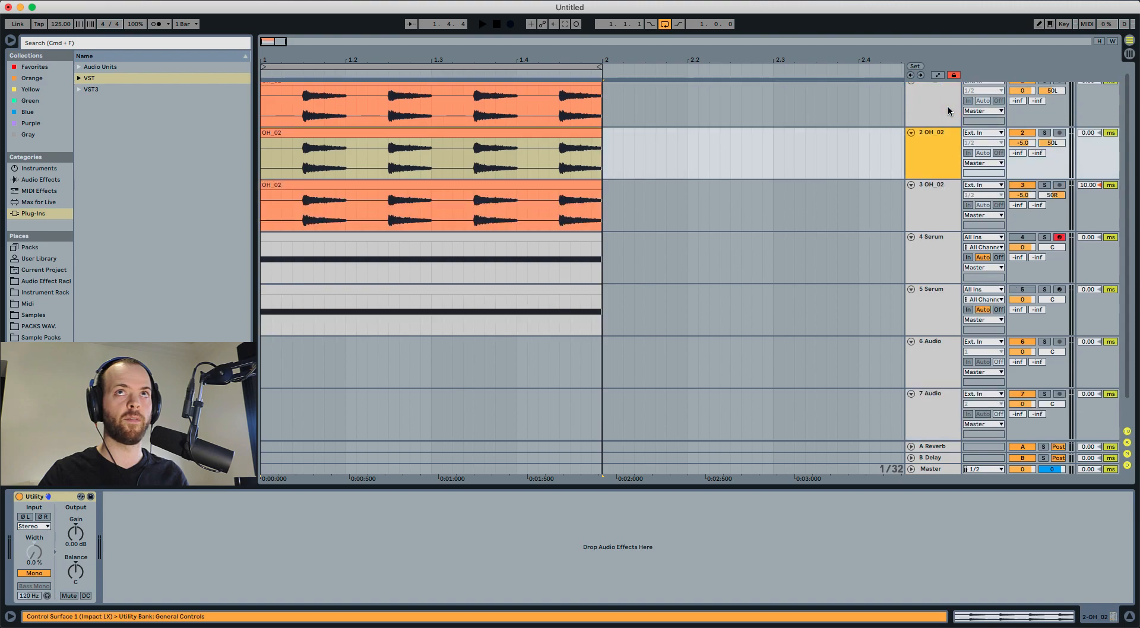
pyautogui.moveTo(944, 81); pyautogui.dragTo(952, 98)
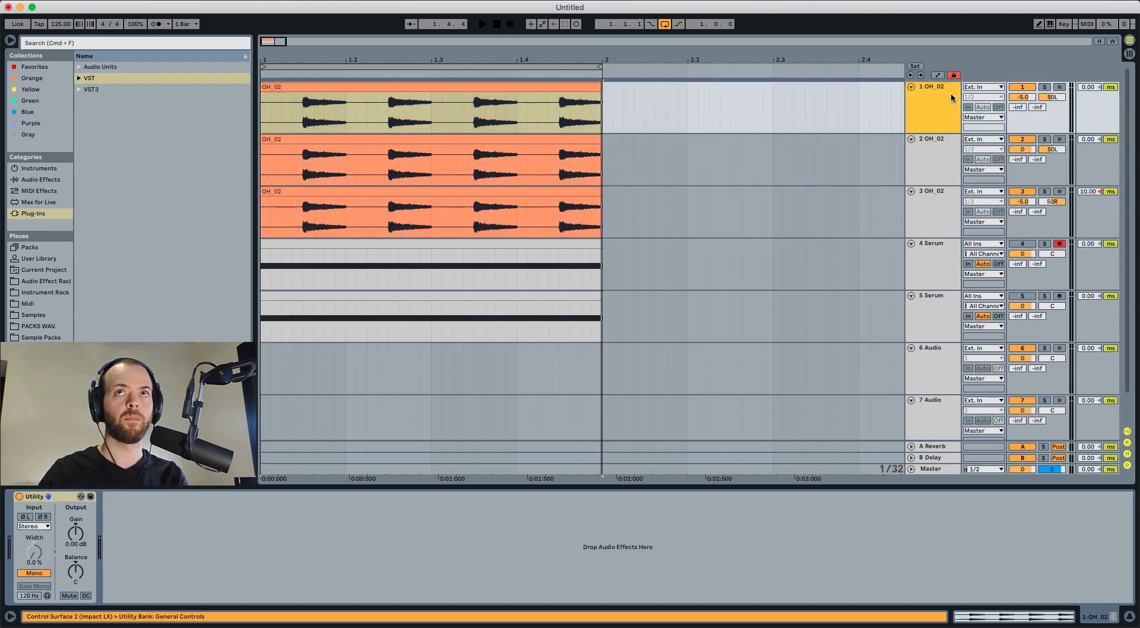
# Centre the panning of the first OH_02 track, solo it and play it.
pyautogui.click(1045, 88)
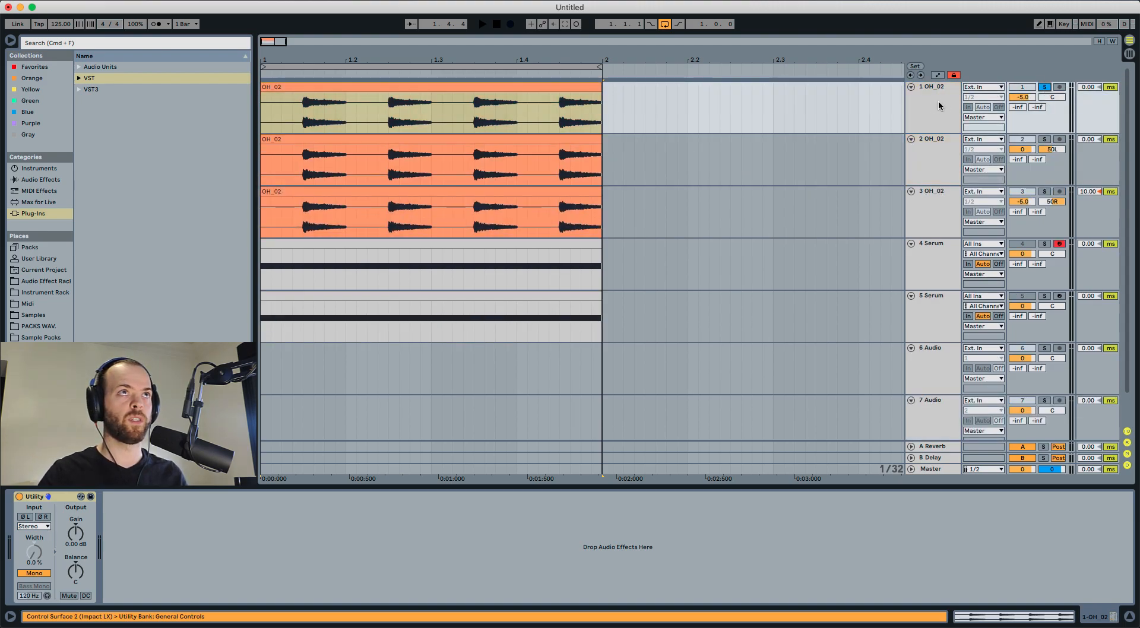
pyautogui.click(533, 101)
pyautogui.press('space')
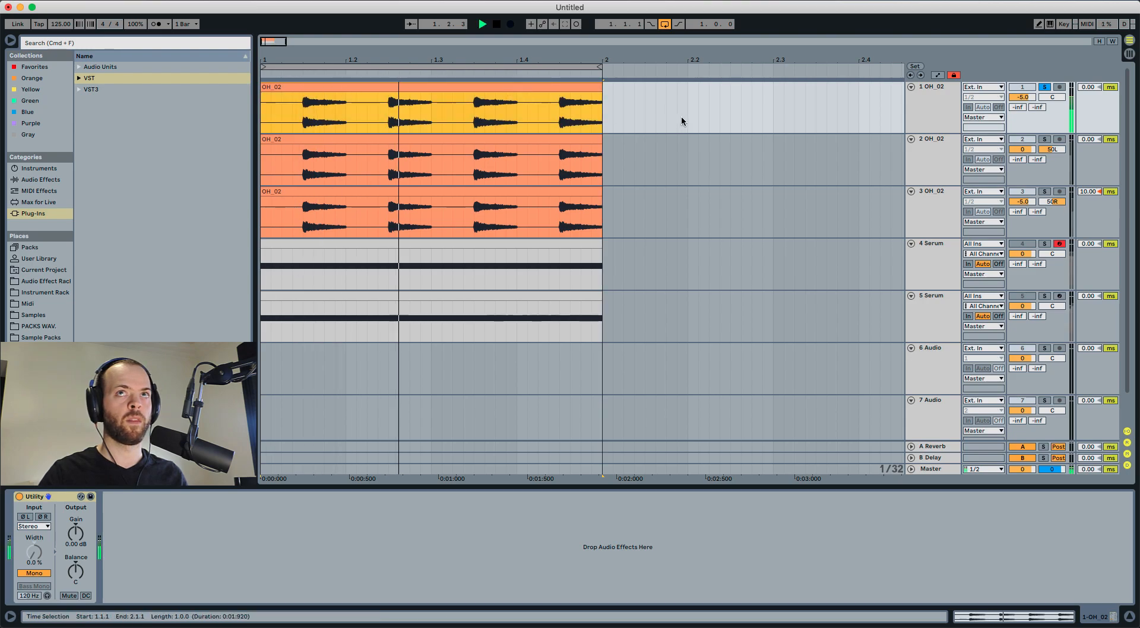
pyautogui.press('space')
# Set the 50R track's volume to 0 dB, then solo the 50L and 50R tracks together and play them.
pyautogui.click(937, 144)
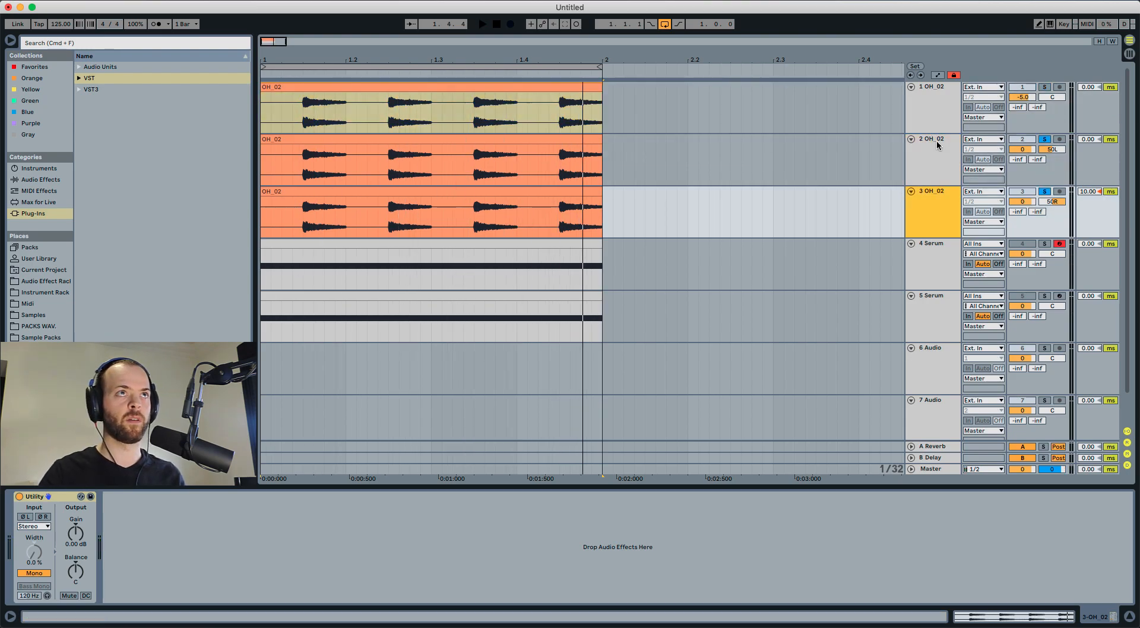
pyautogui.click(508, 140)
pyautogui.press('space')
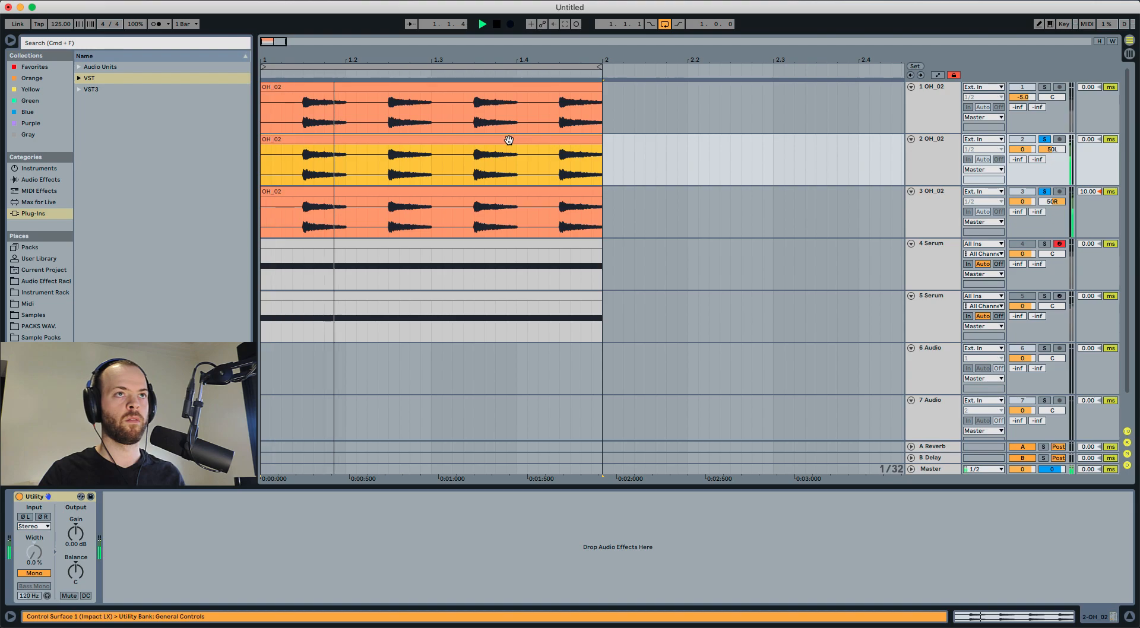
pyautogui.press('space')
# Reset the centred OH_02 track's volume to 0 dB, solo it and play it.
pyautogui.click(1008, 104)
pyautogui.doubleClick(1022, 97)
pyautogui.click(1045, 88)
pyautogui.press('space')
# Switch the solo to the 50L and 50R OH_02 tracks during playback to compare them with the centred one.
pyautogui.click(946, 147)
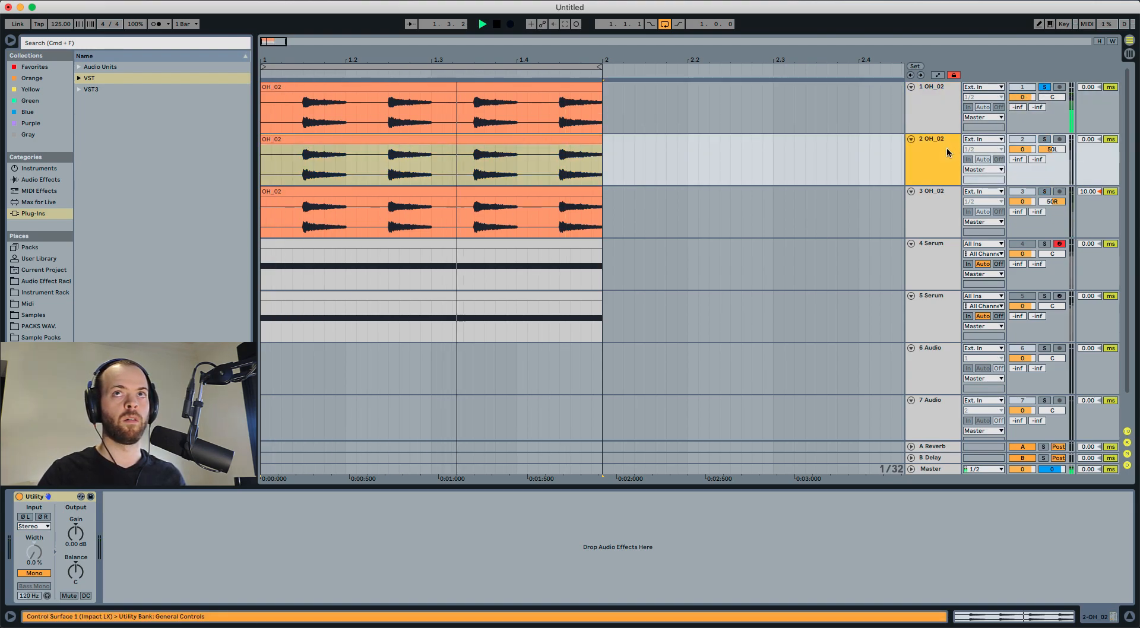
pyautogui.keyDown('shift'); pyautogui.click(933, 203); pyautogui.keyUp('shift')
pyautogui.click(1042, 139)
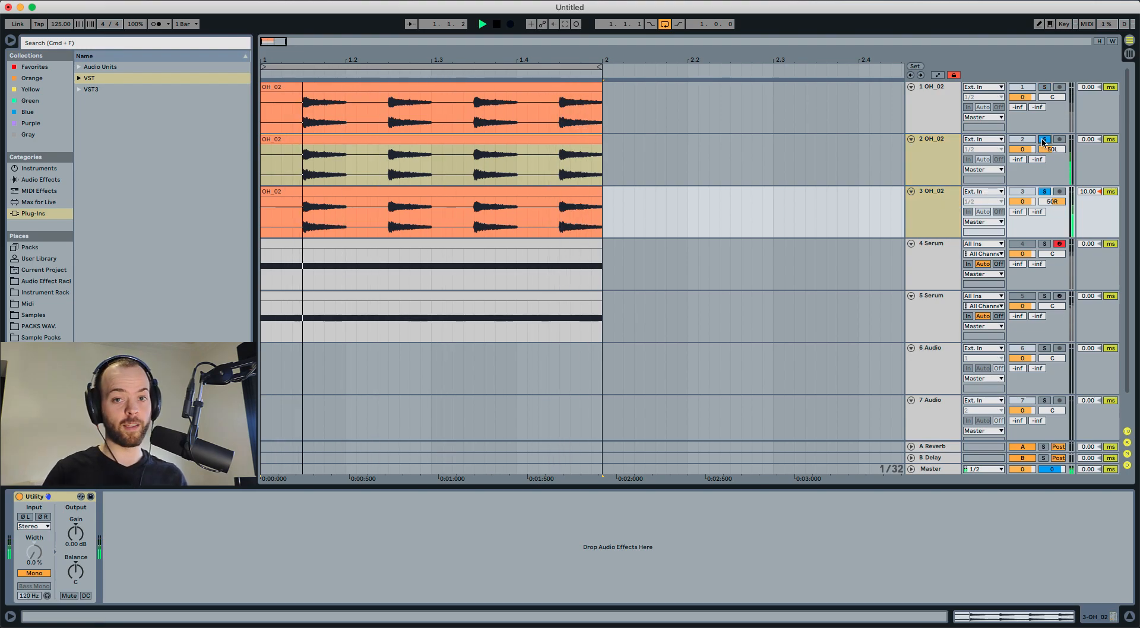
# Stop playback and load the iZotope Insight 2 plug-in onto the Master track.
pyautogui.click(931, 151)
pyautogui.press('space')
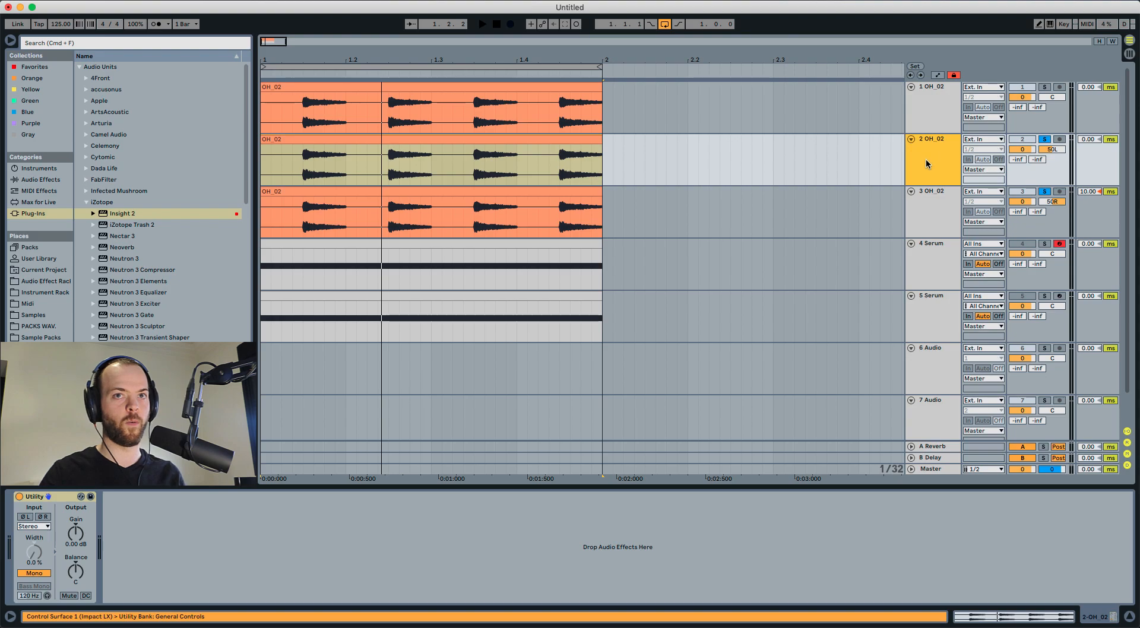
pyautogui.click(931, 469)
pyautogui.press('Return')
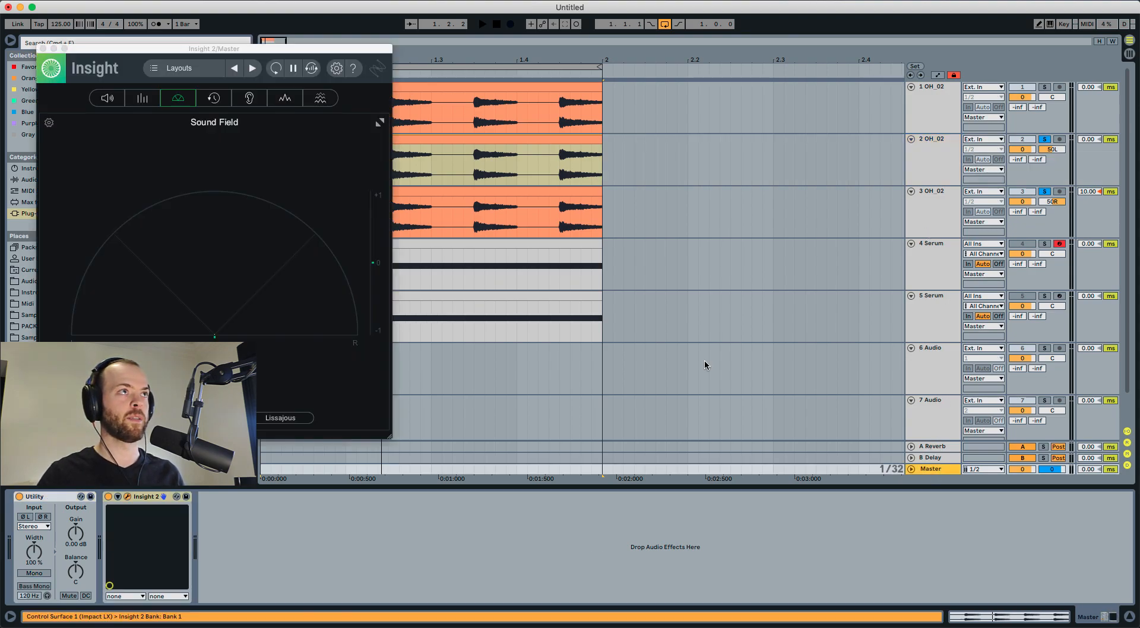
# Play the centred track solo, then solo the panned pair, examining each in Insight's Sound Field on the Master.
pyautogui.click(1044, 88)
pyautogui.press('space')
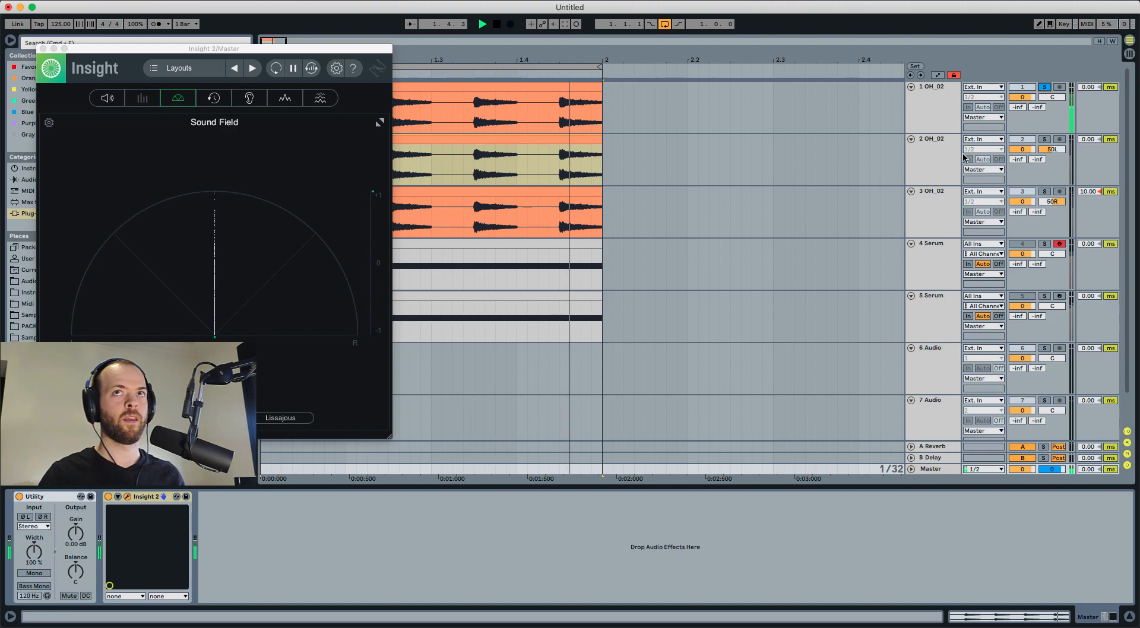
pyautogui.click(939, 159)
pyautogui.keyDown('shift'); pyautogui.click(932, 205); pyautogui.keyUp('shift')
pyautogui.click(1044, 141)
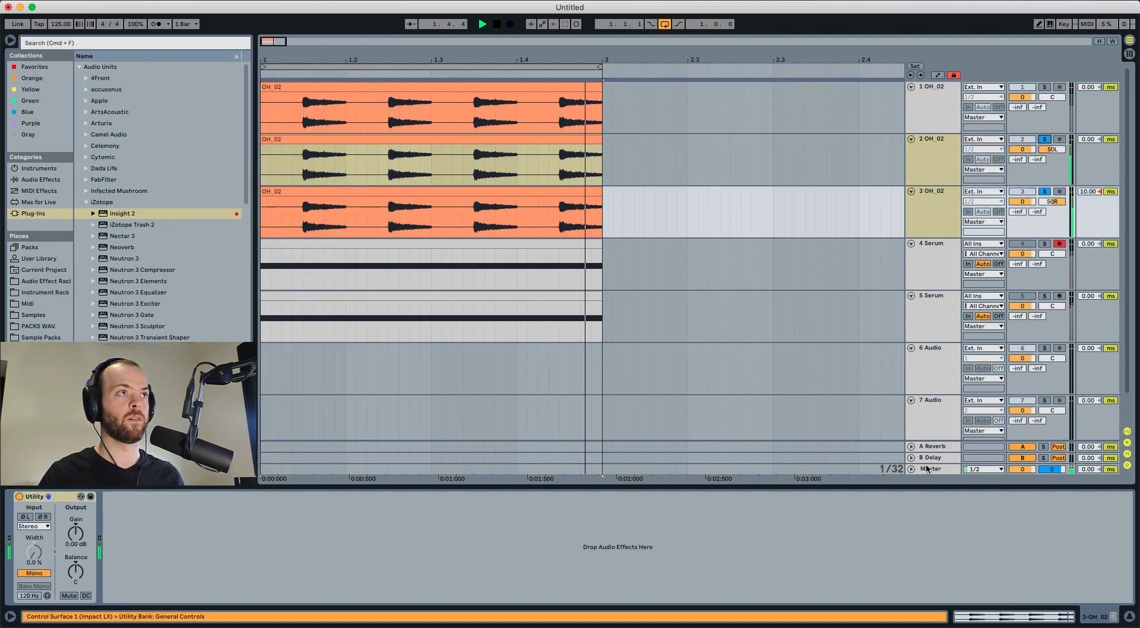
pyautogui.click(929, 469)
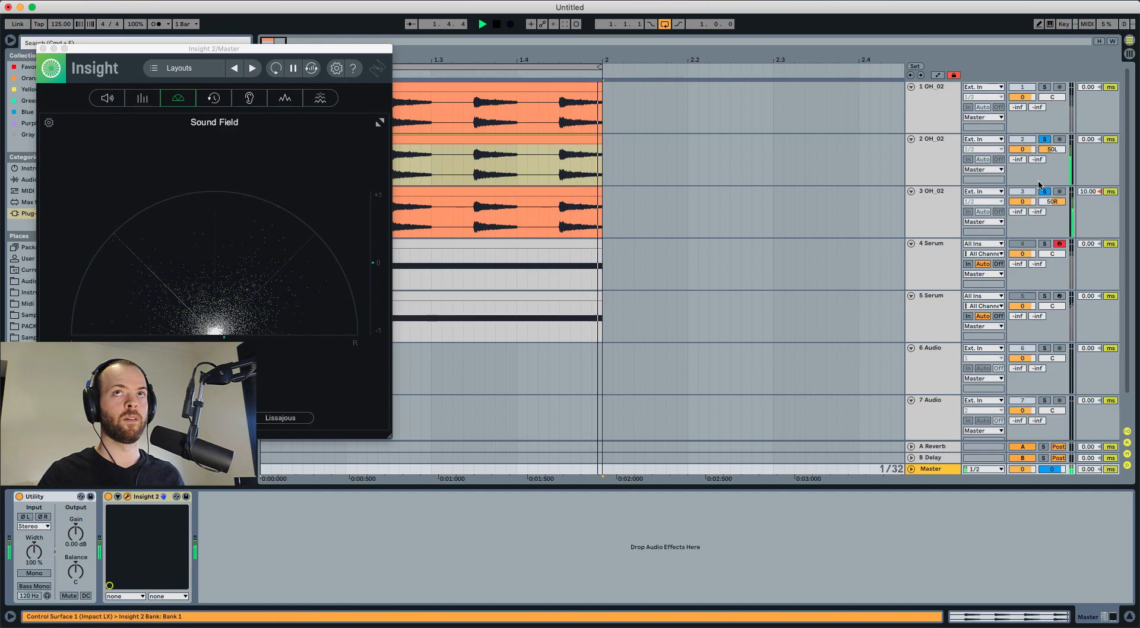
# Switch the solo back to the centred track and again to the panned pair to compare their stereo image.
pyautogui.click(1044, 88)
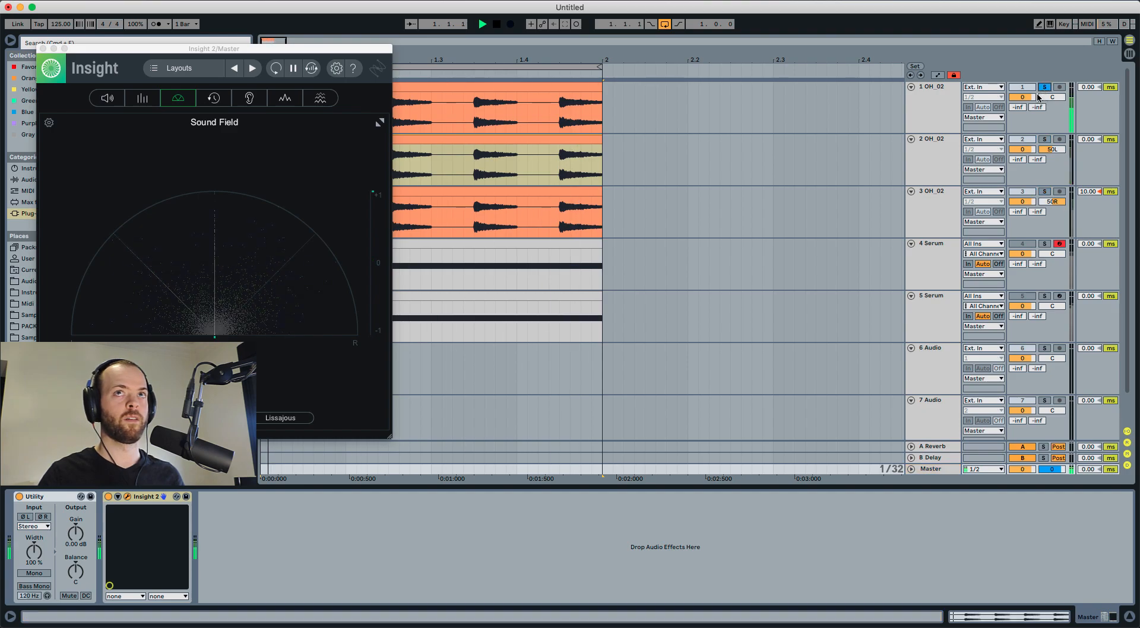
pyautogui.click(934, 158)
pyautogui.click(934, 206)
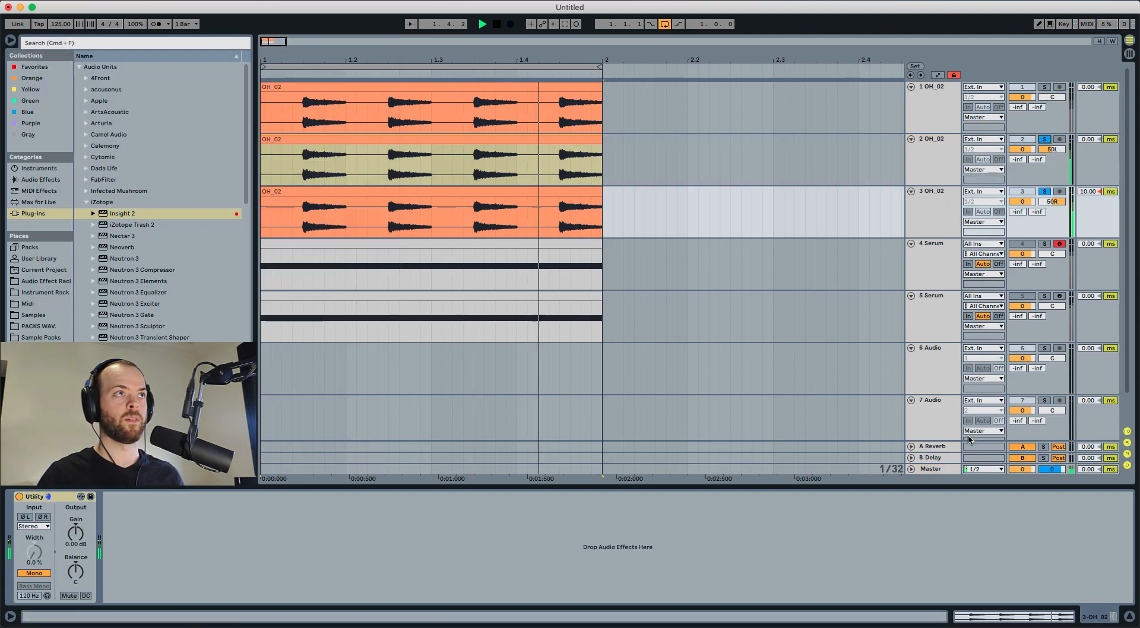
pyautogui.click(931, 470)
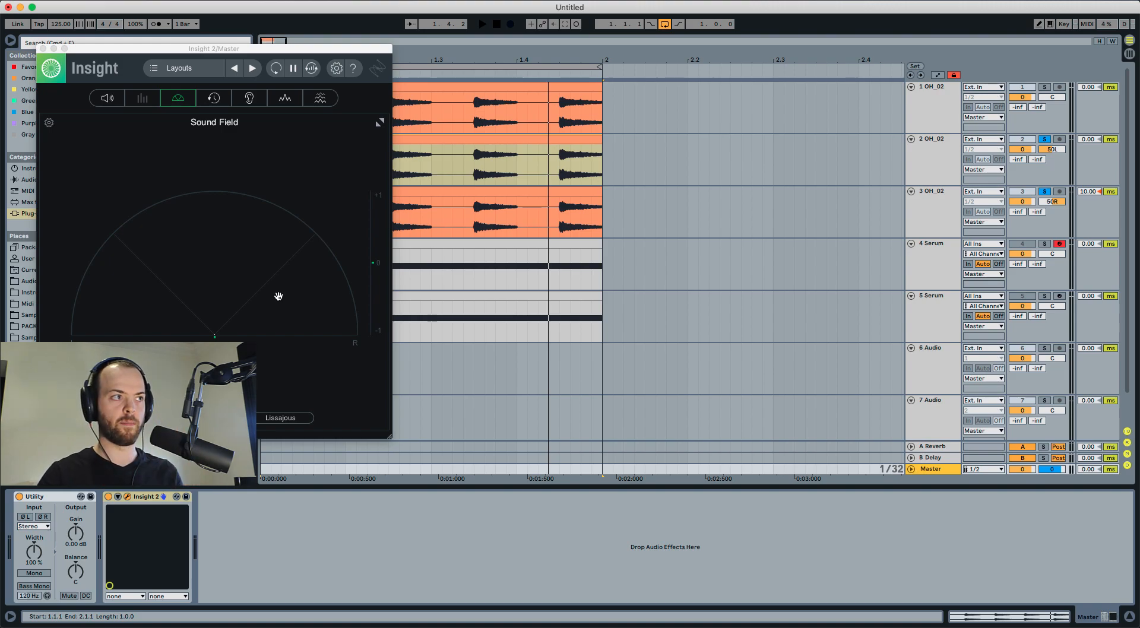
# Turn on Mono in the Master's Utility, comparing mono and stereo playback of the panned pair.
pyautogui.click(34, 573)
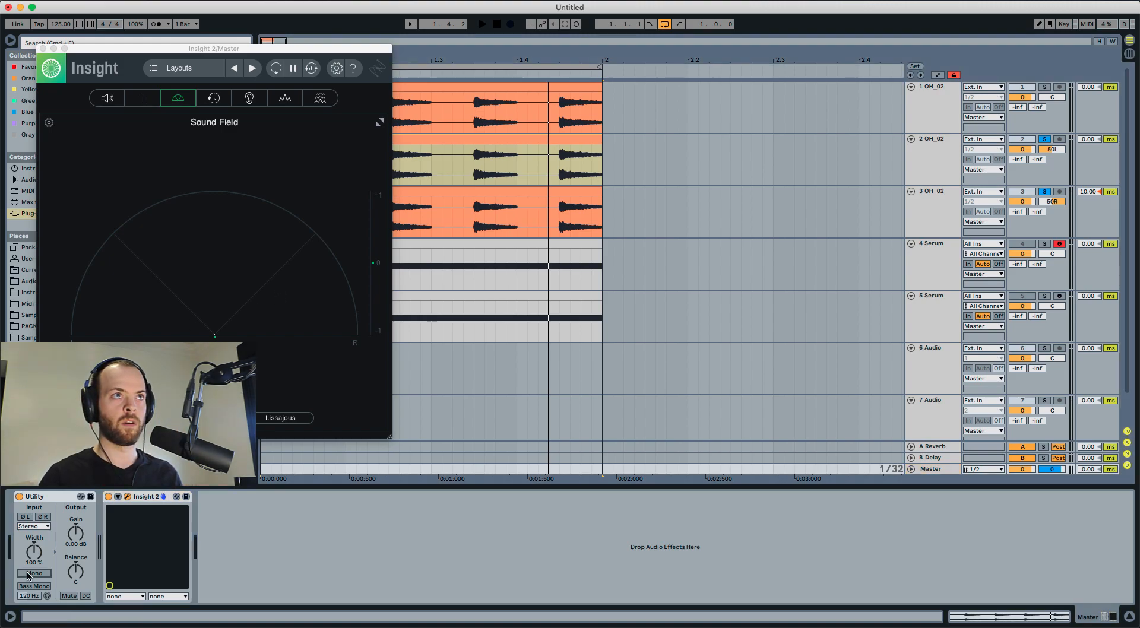
pyautogui.press('space')
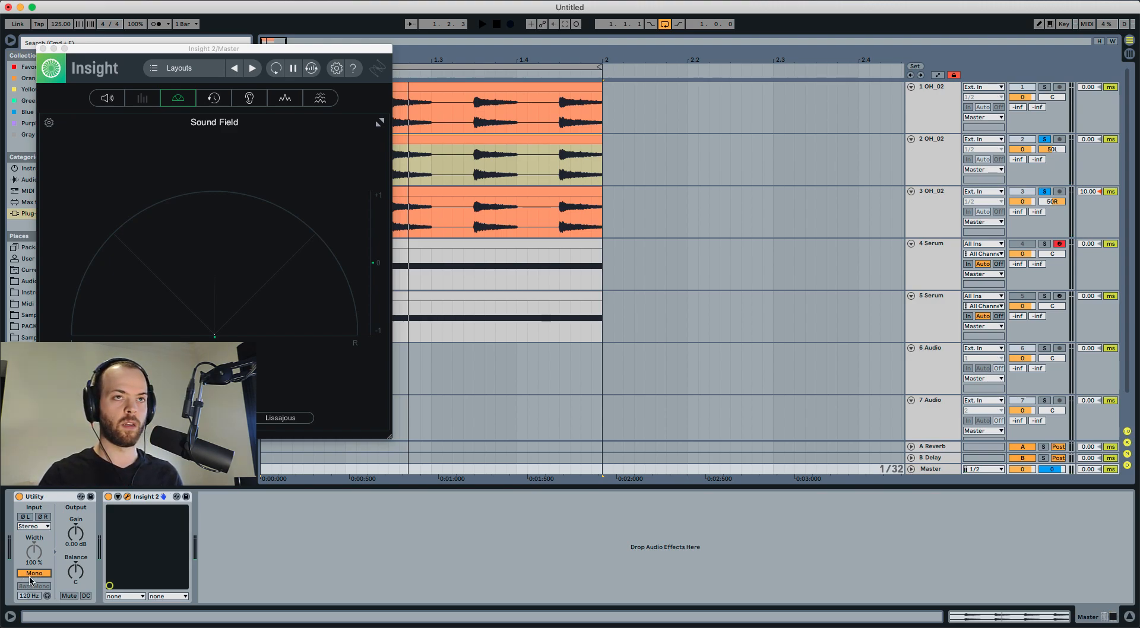
pyautogui.click(32, 575)
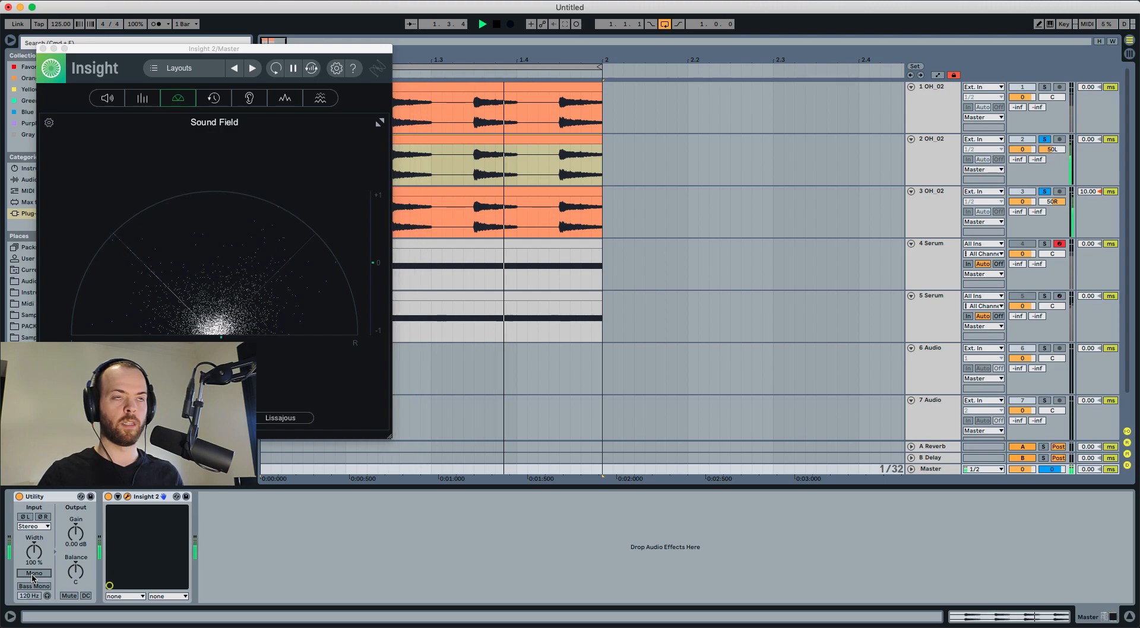
pyautogui.click(33, 574)
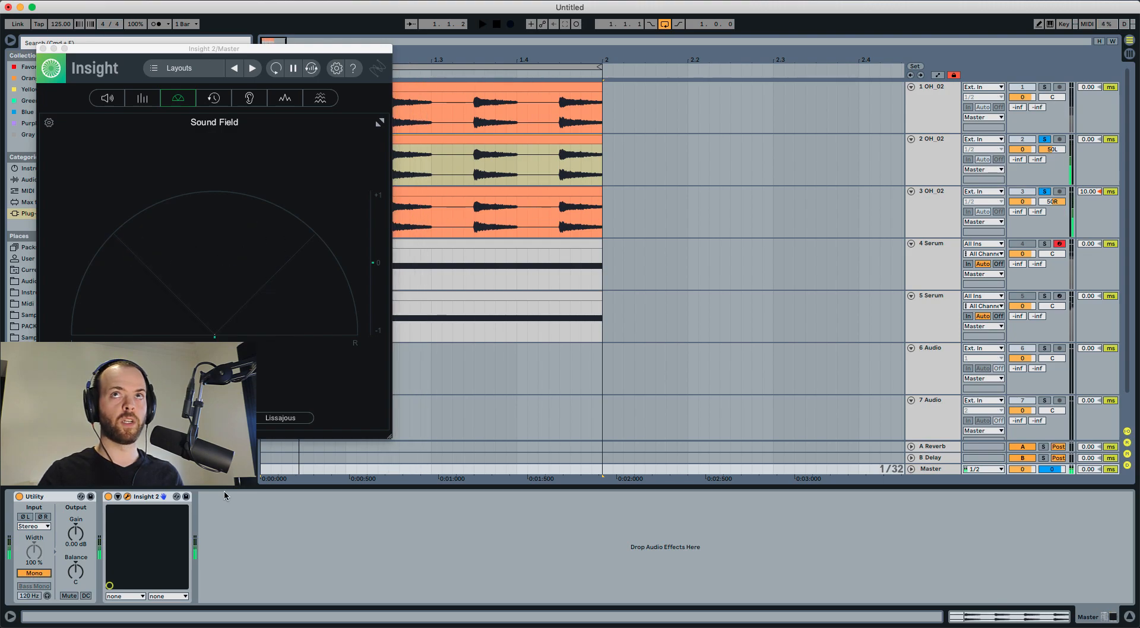
# With the Master in mono, play the centred track solo and then the panned pair to compare their sound.
pyautogui.click(1046, 90)
pyautogui.press('space')
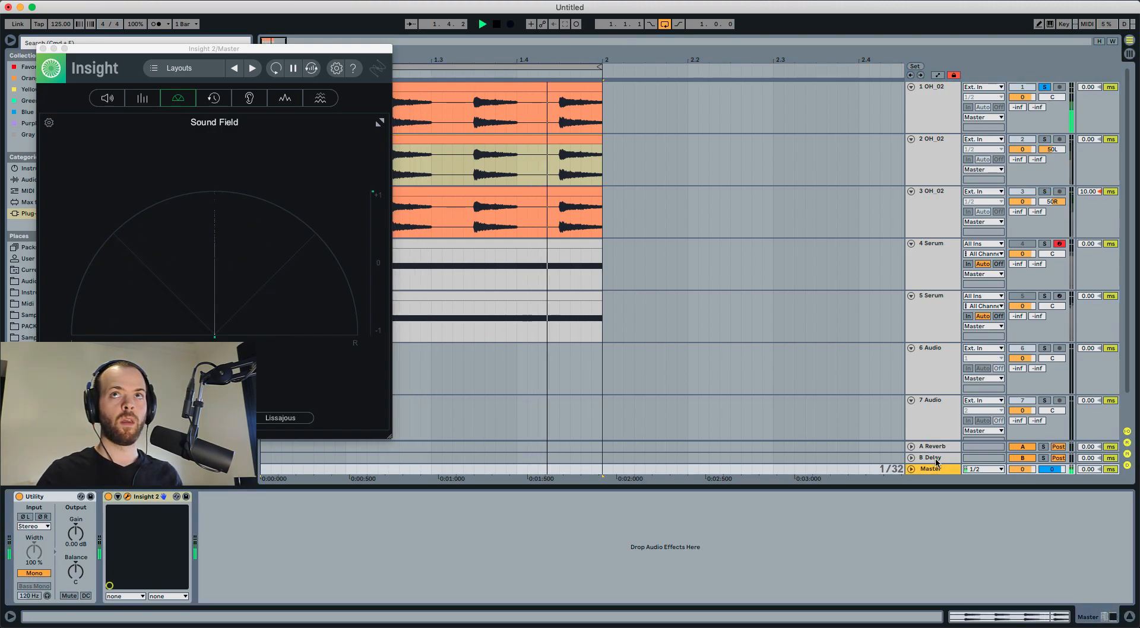
pyautogui.click(1045, 139)
pyautogui.keyDown('super'); pyautogui.click(1045, 192); pyautogui.keyUp('super')
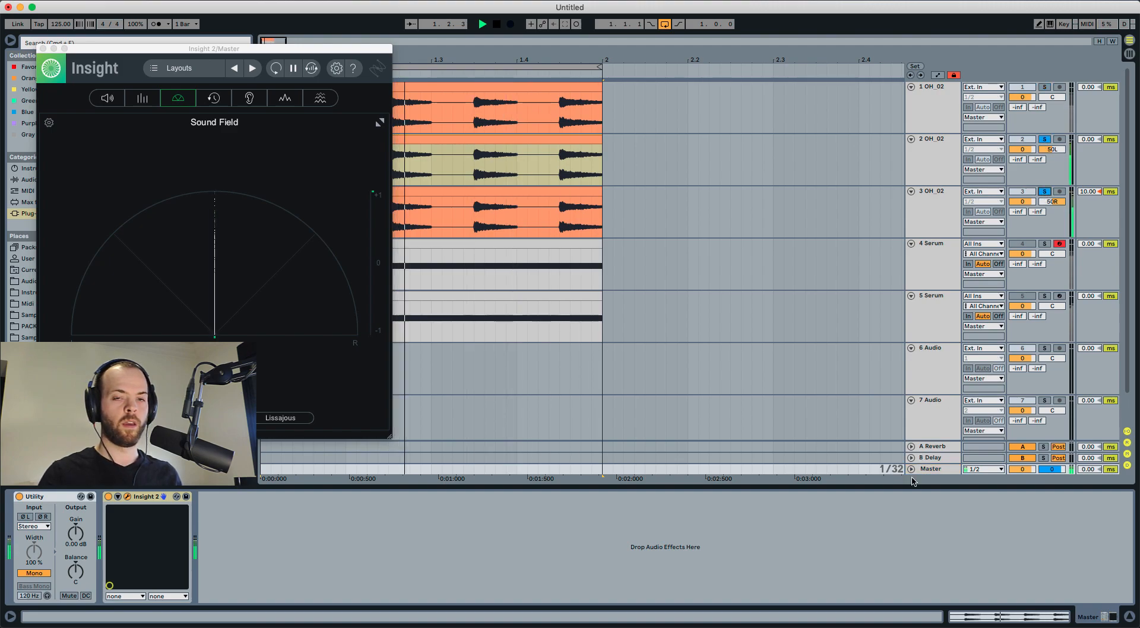
pyautogui.press('space')
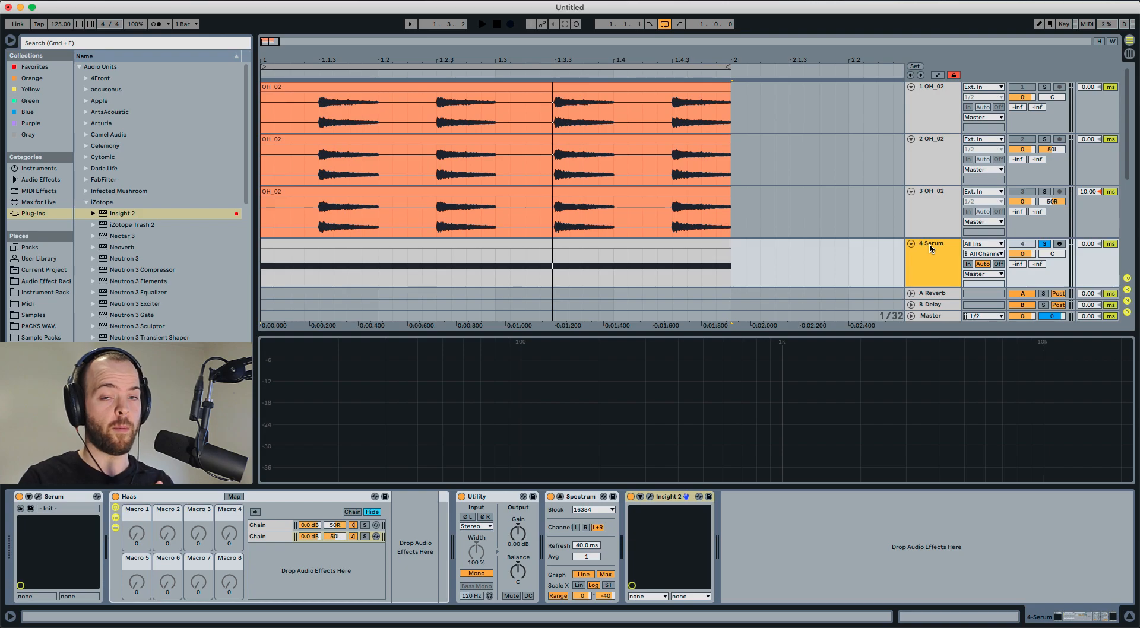
# Check the Serum patch on track 4, close its window and switch off the Haas rack.
pyautogui.click(38, 497)
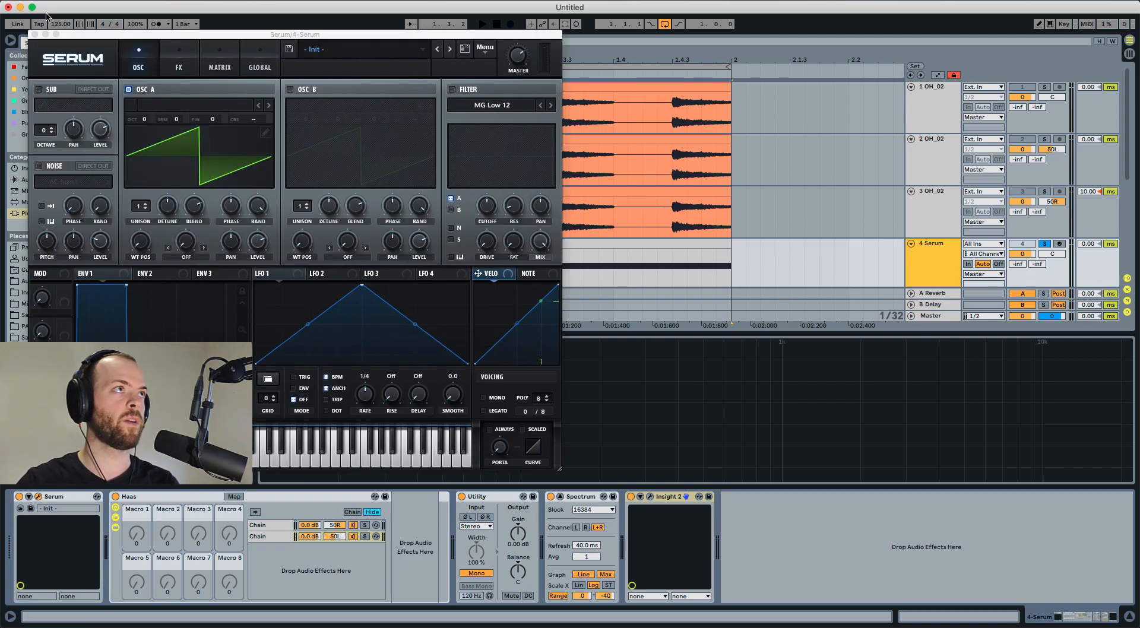
pyautogui.click(34, 34)
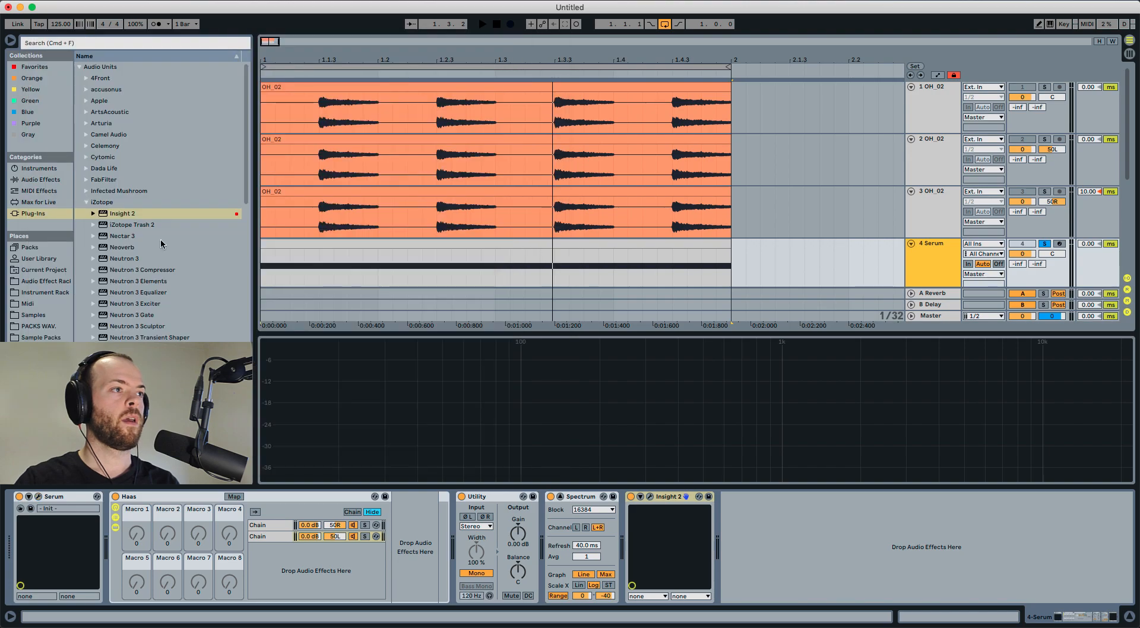
pyautogui.click(115, 496)
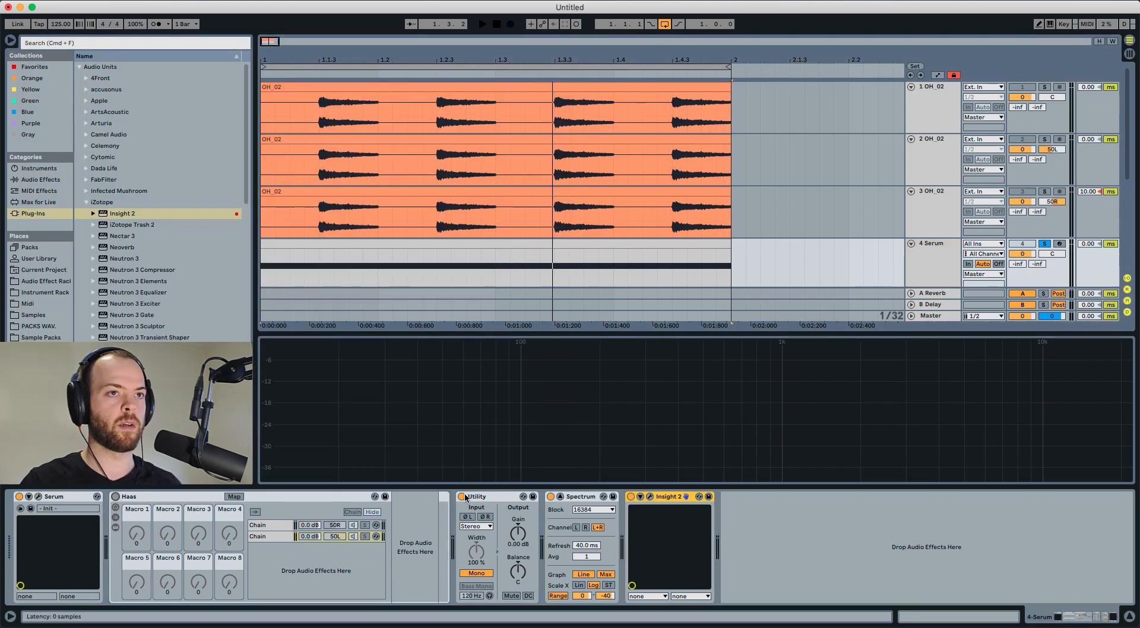
# Play the Serum track with Insight 2's Sound Field open, turn off Mono in Utility and toggle the Haas rack to compare stereo width.
pyautogui.click(649, 497)
pyautogui.press('space')
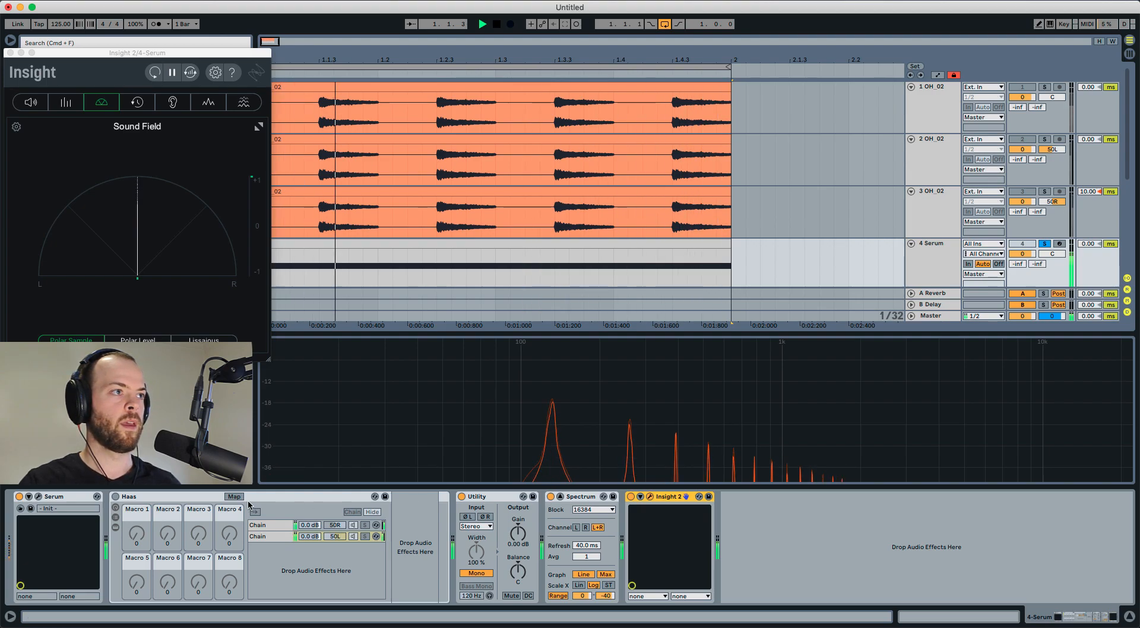
pyautogui.click(476, 573)
pyautogui.click(115, 497)
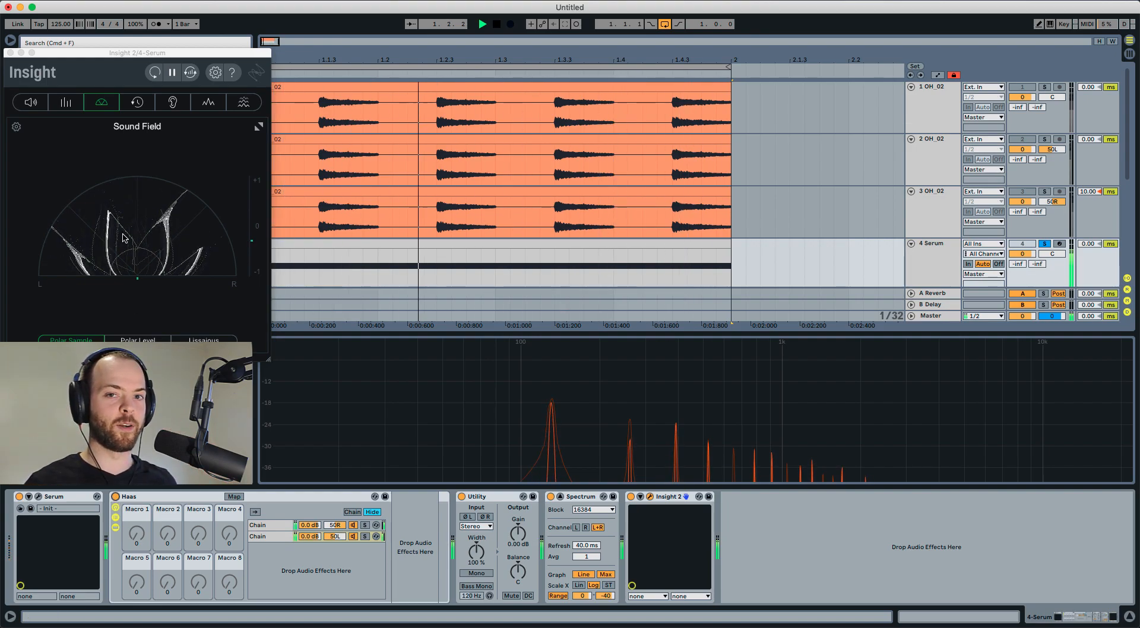
pyautogui.click(115, 498)
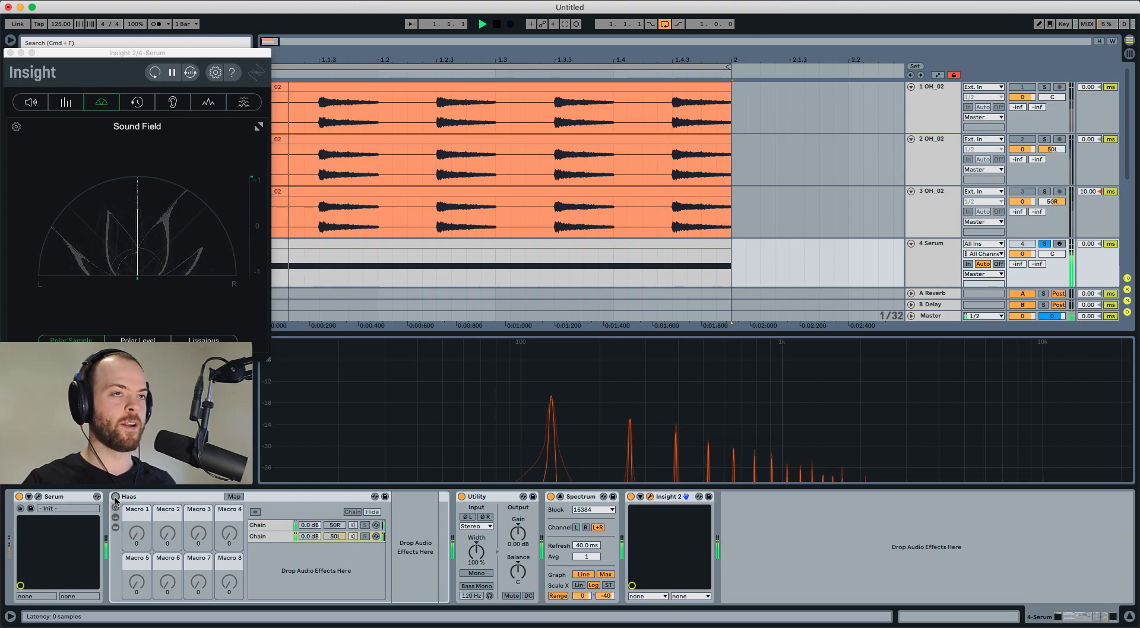
pyautogui.click(116, 497)
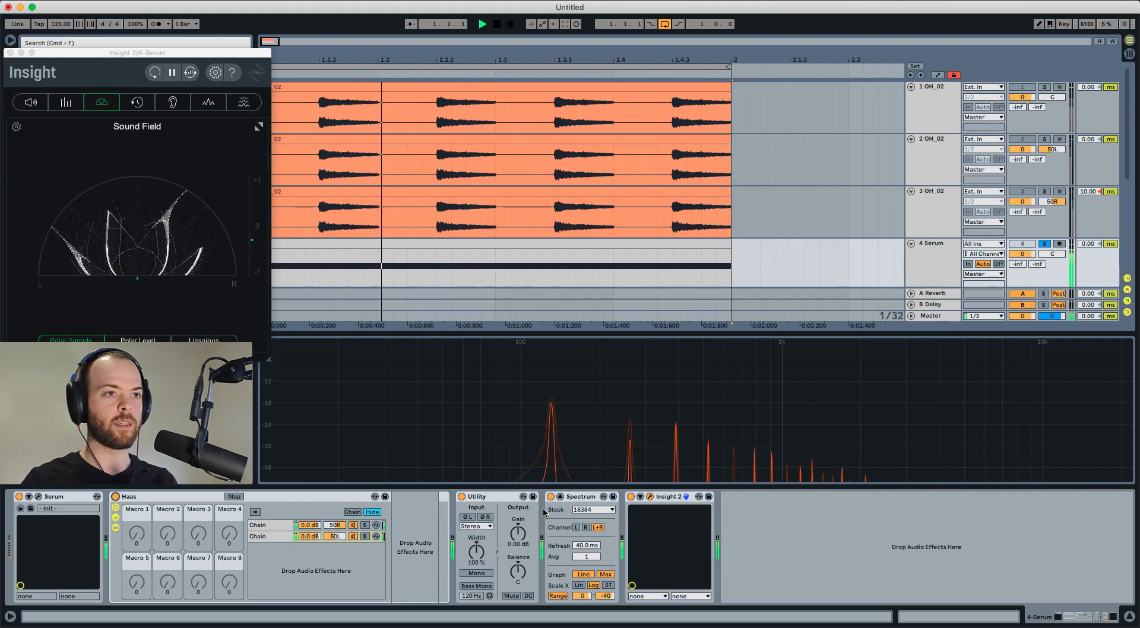
pyautogui.click(115, 497)
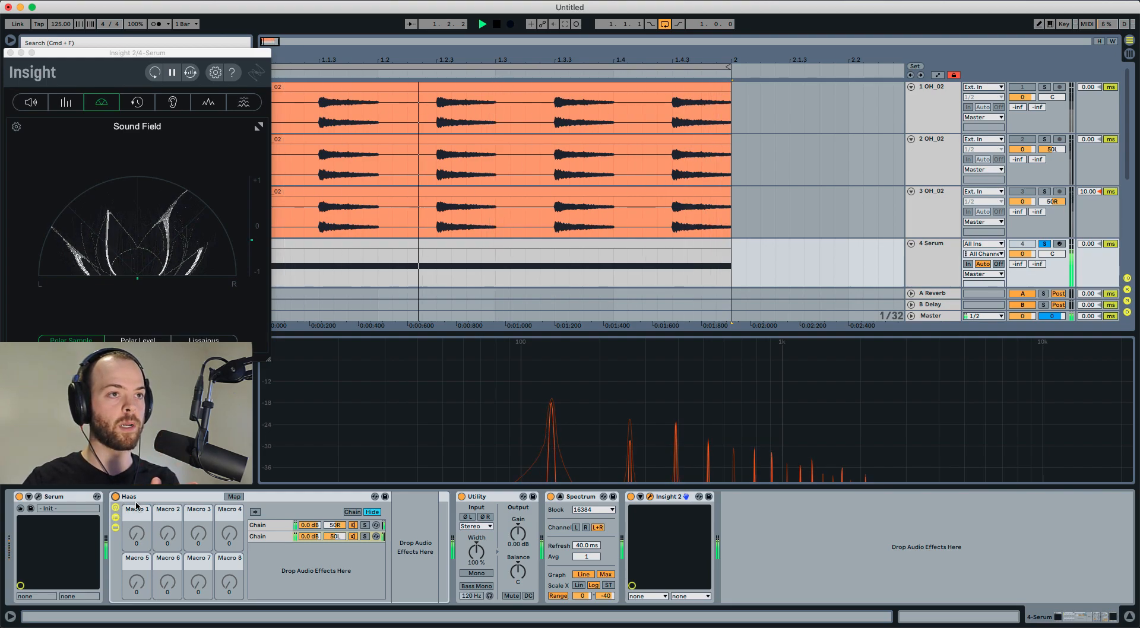
# Turn on Mono in the Serum track's Utility and toggle the Haas rack during playback to compare its mono sound.
pyautogui.press('space')
pyautogui.click(476, 574)
pyautogui.press('space')
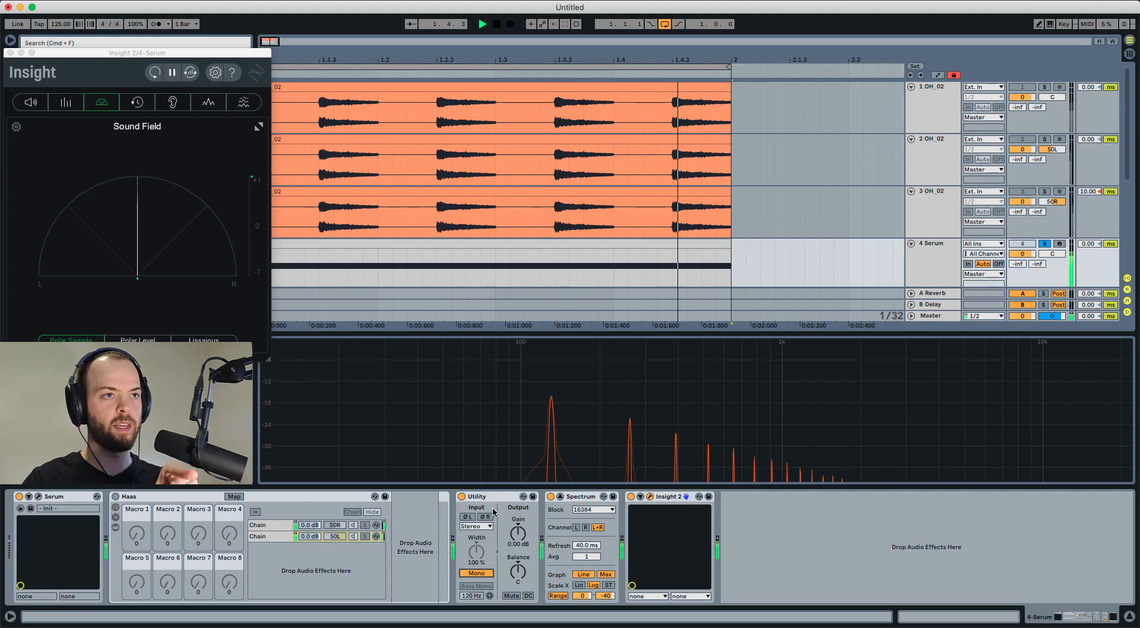
pyautogui.click(116, 498)
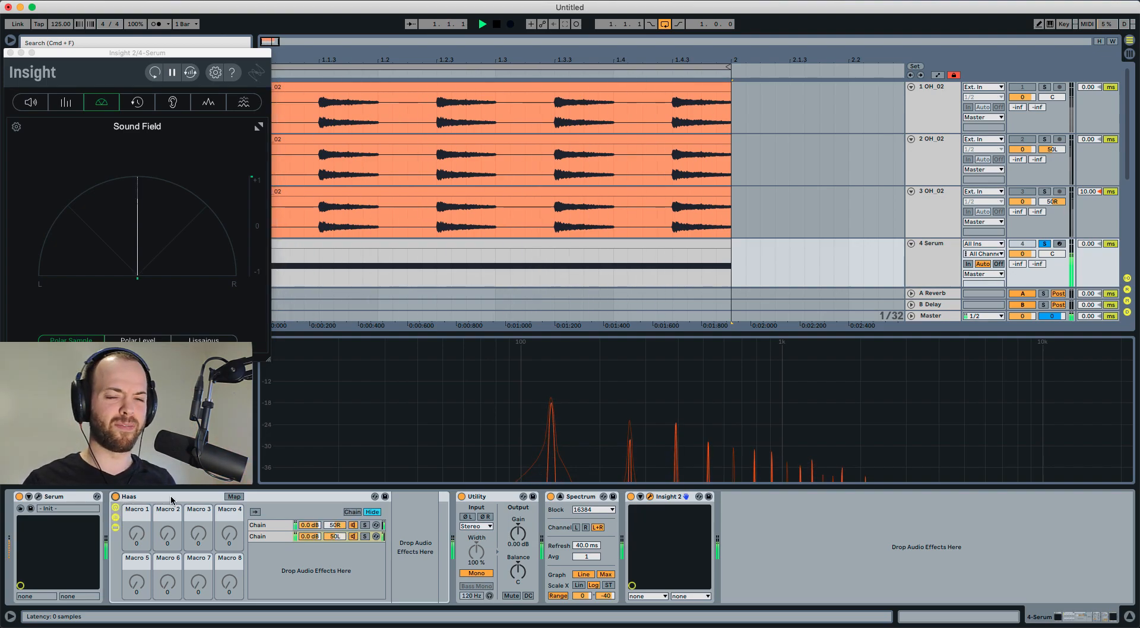
pyautogui.click(116, 497)
pyautogui.click(116, 497)
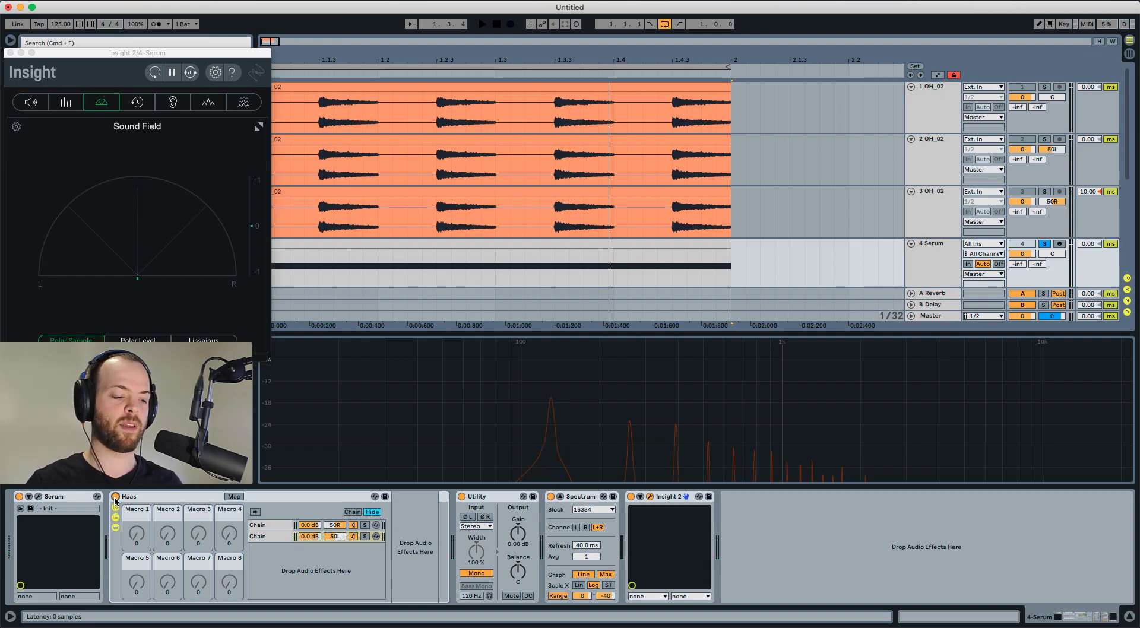
# Examine the start of the Haas and Original Serum clips up close to compare their left and right waveforms.
pyautogui.click(911, 260)
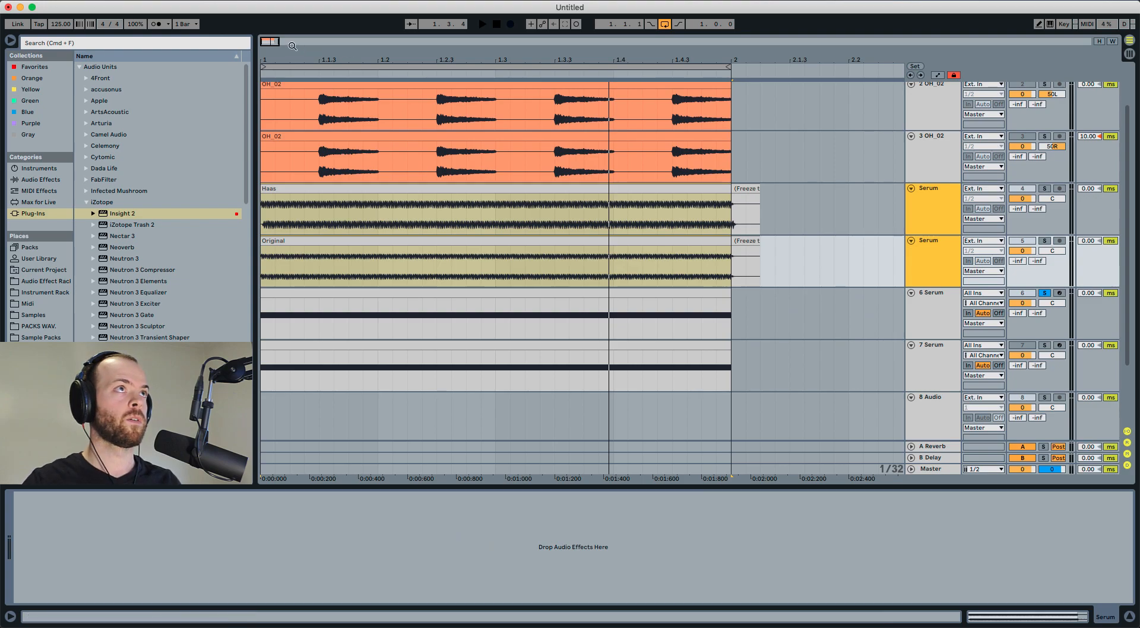
pyautogui.moveTo(266, 44); pyautogui.dragTo(266, 196)
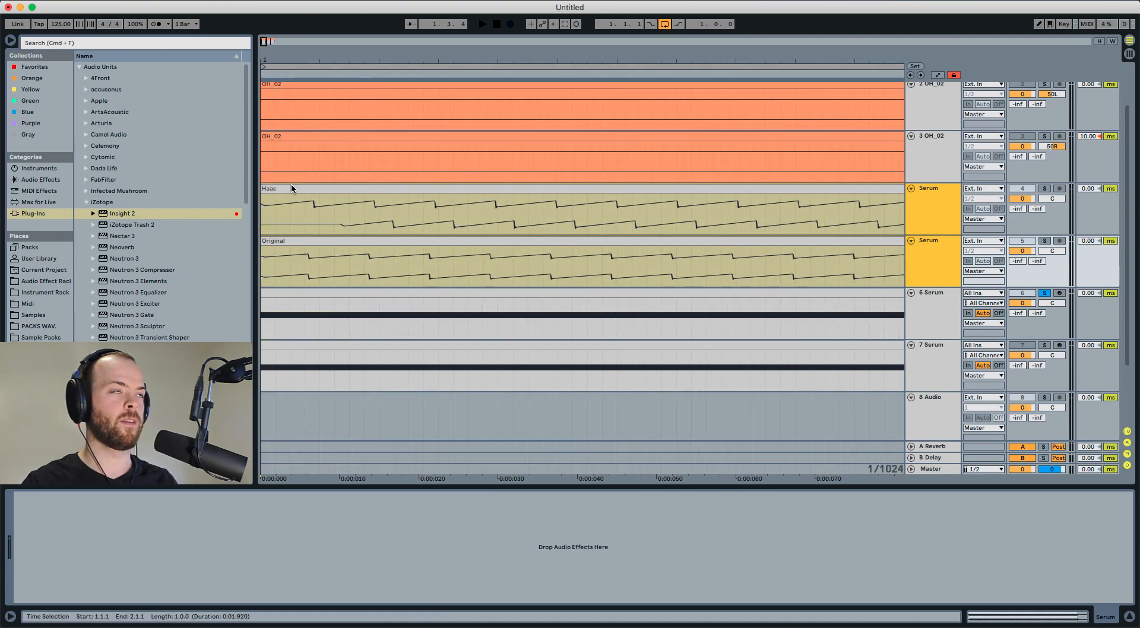
pyautogui.click(298, 246)
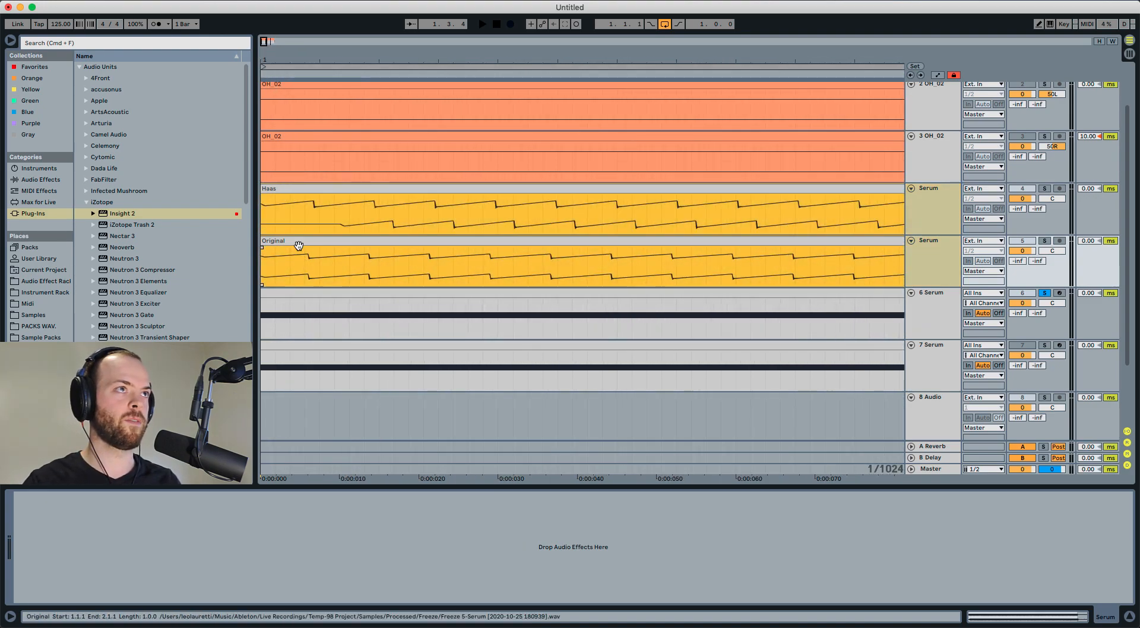
pyautogui.click(295, 190)
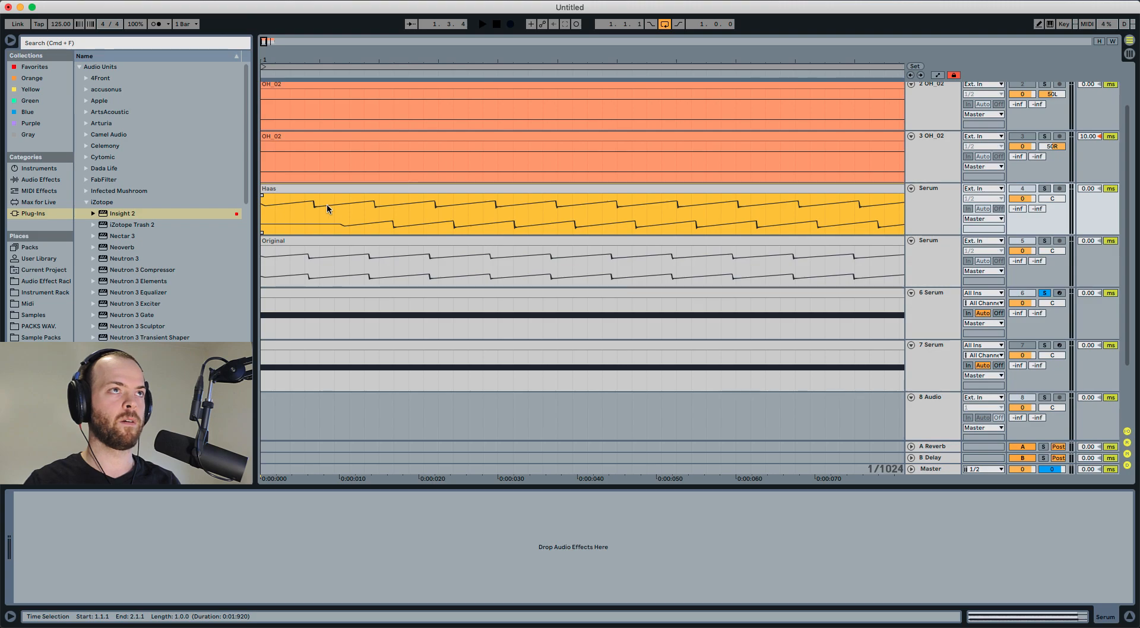
pyautogui.moveTo(464, 43); pyautogui.dragTo(464, 30)
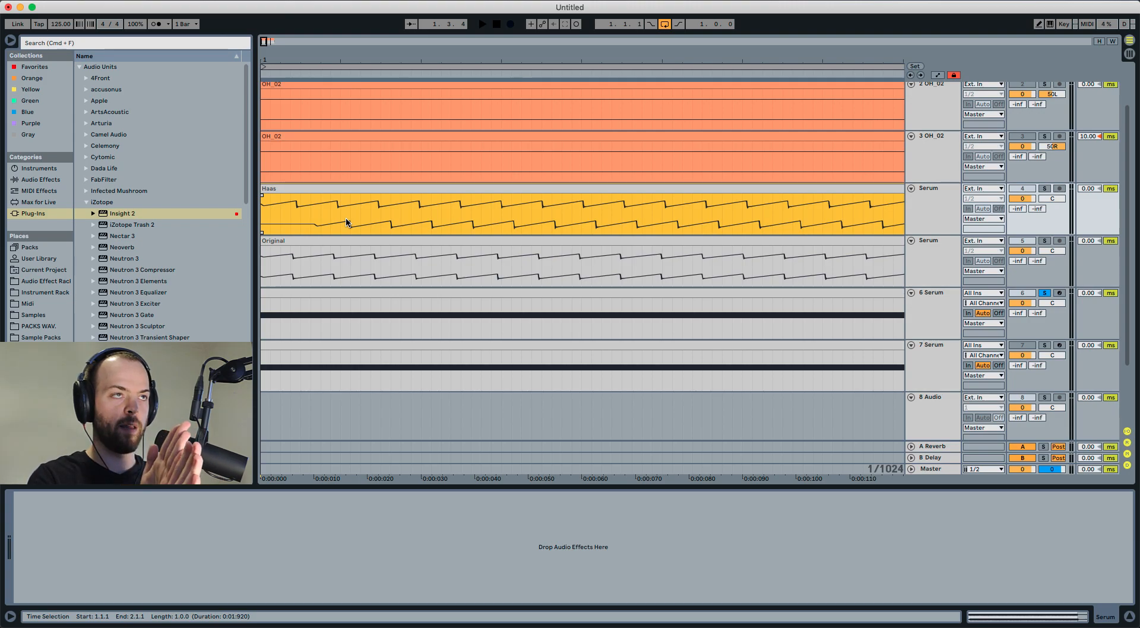
pyautogui.click(291, 267)
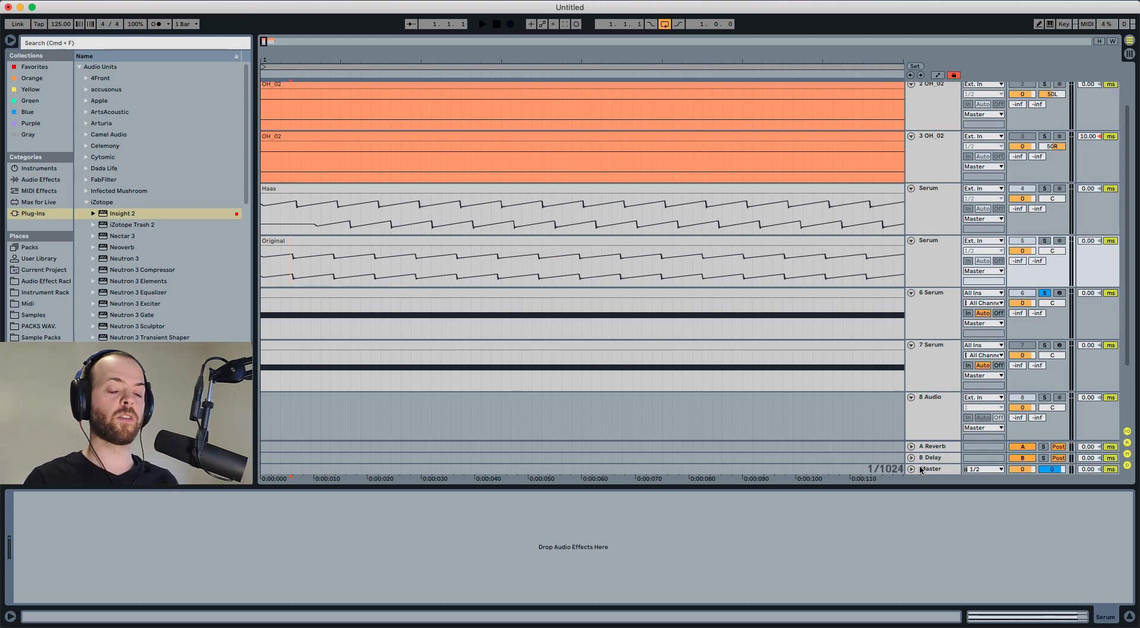
# On track 7 Serum, reset Wider to 0%, switch on the mono Utility and raise Wider to 93% during playback.
pyautogui.click(935, 350)
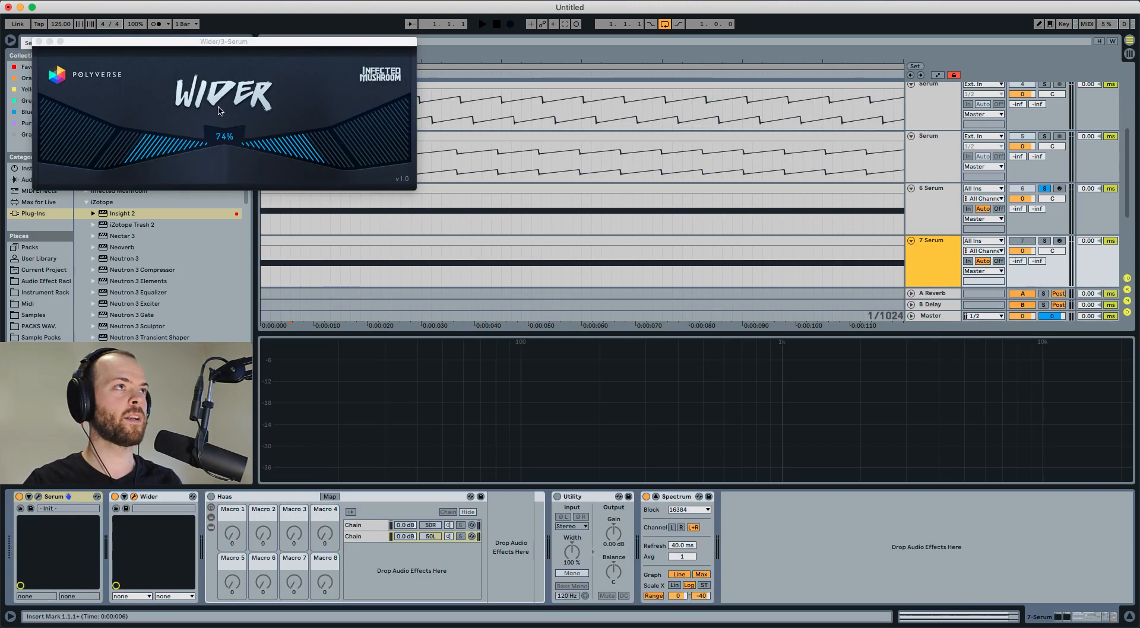
pyautogui.moveTo(220, 138); pyautogui.dragTo(221, 223)
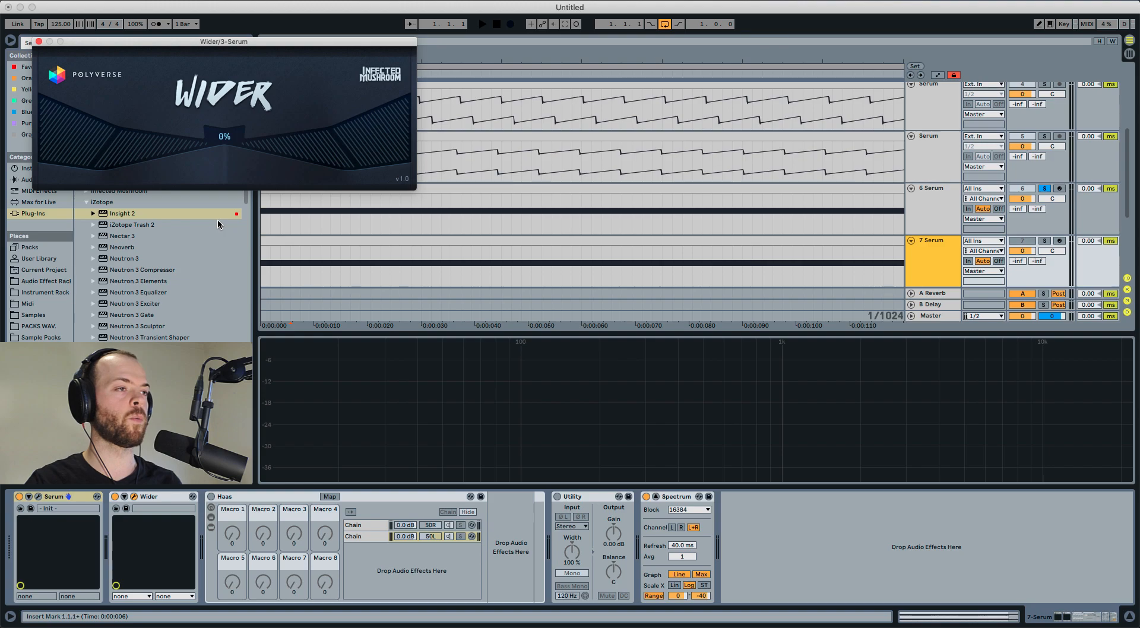
pyautogui.click(557, 497)
pyautogui.press('space')
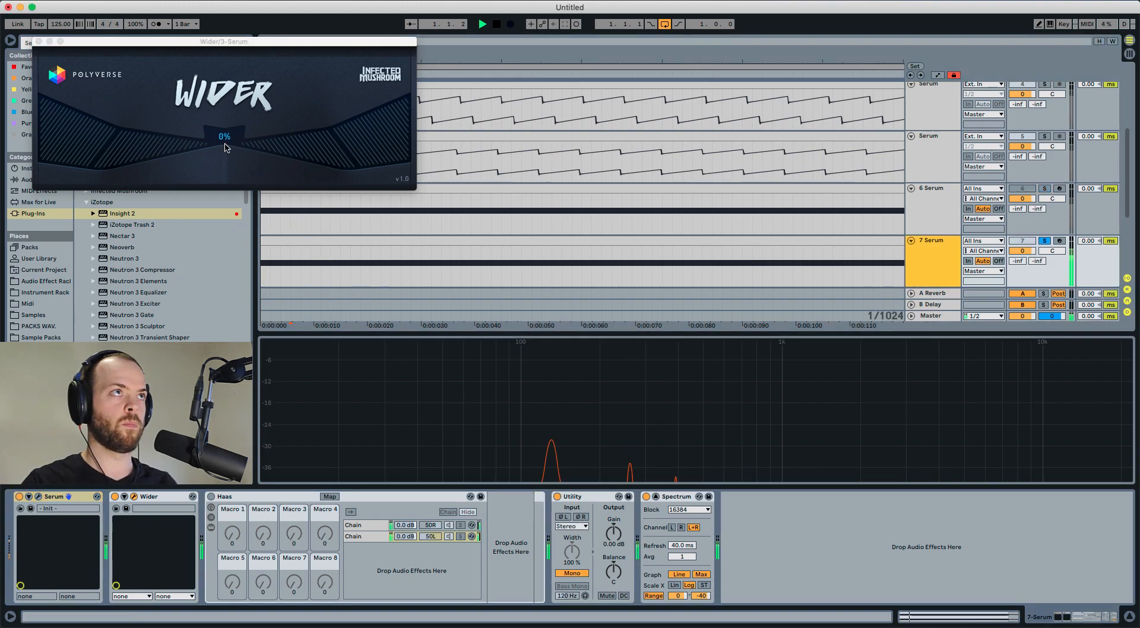
pyautogui.moveTo(225, 143); pyautogui.dragTo(229, 60)
pyautogui.press('space')
# Swap Wider for the Haas rack on track 7 and back again, playing each to compare them in mono.
pyautogui.click(114, 497)
pyautogui.click(211, 497)
pyautogui.press('space')
pyautogui.press('space')
pyautogui.click(212, 498)
pyautogui.click(115, 497)
pyautogui.press('space')
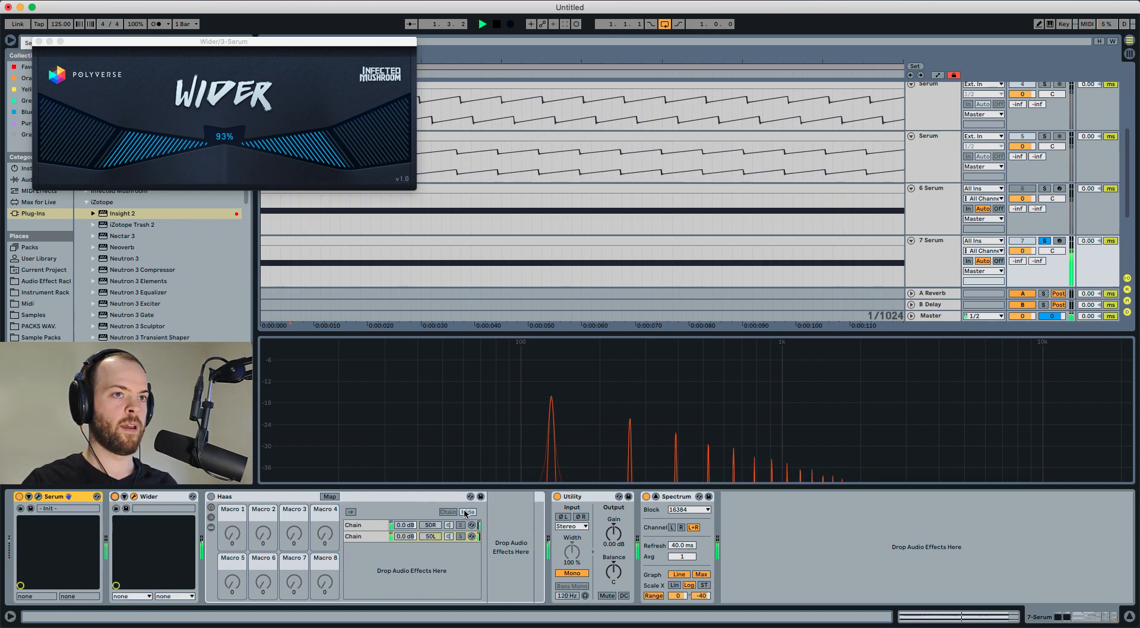
# Switch off track 7's Utility to hear it in stereo and set Wider to 82%.
pyautogui.click(557, 497)
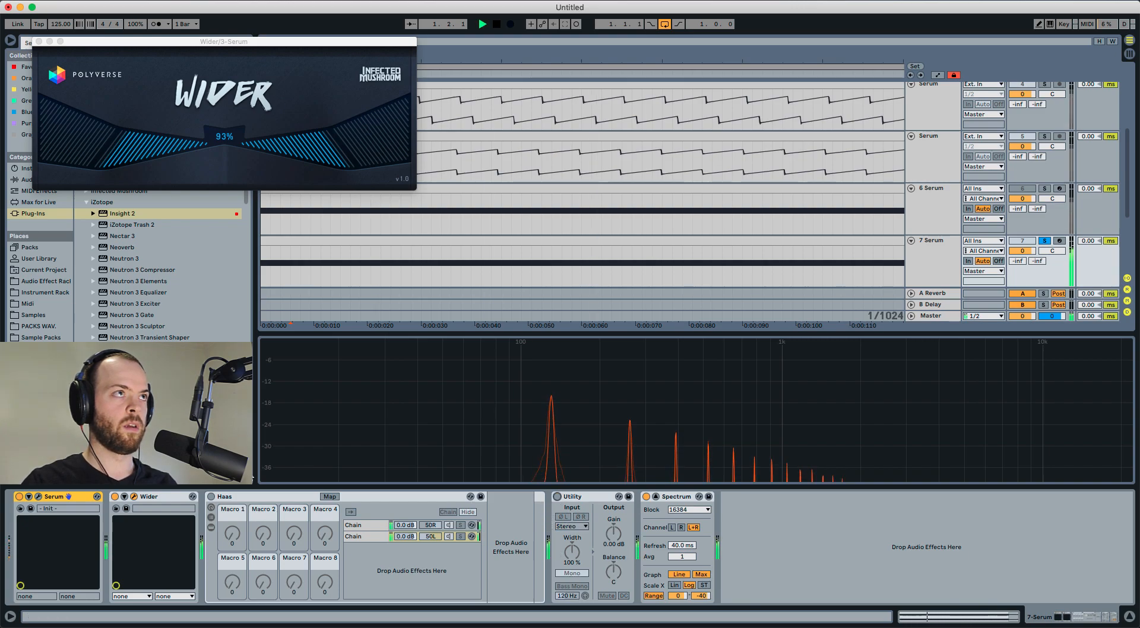
pyautogui.click(222, 137)
pyautogui.moveTo(222, 138)
pyautogui.mouseDown()
pyautogui.moveTo(224, 178)
pyautogui.moveTo(224, 122)
pyautogui.moveTo(225, 137)
pyautogui.mouseUp()
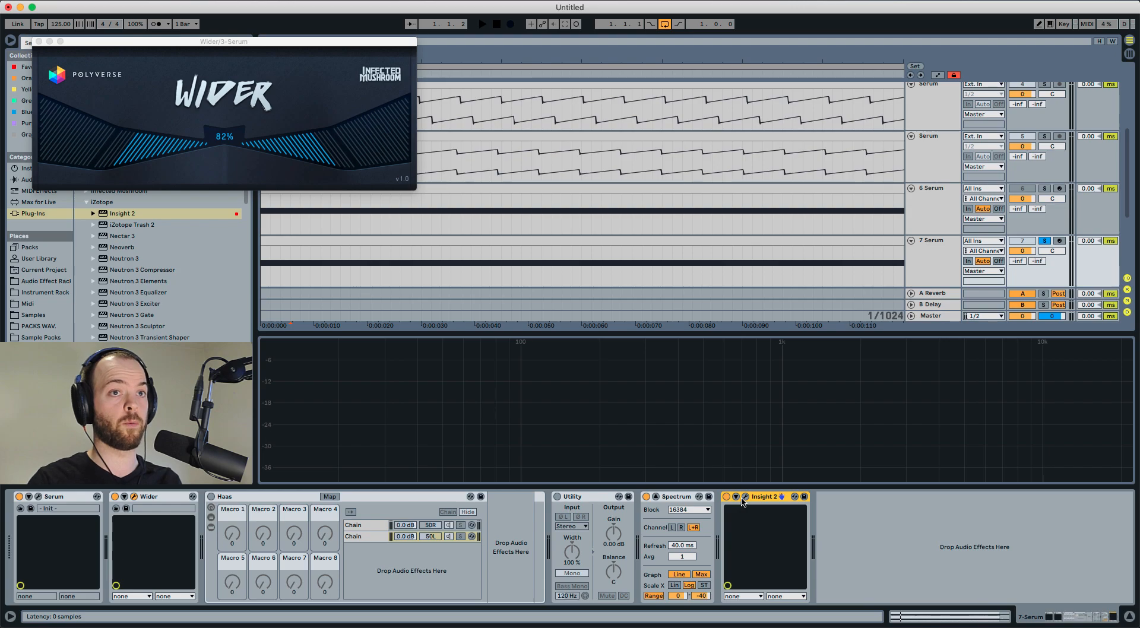
# Open Insight 2 on track 7, raise Wider from 0% to 95% during playback and switch on Utility to check mono.
pyautogui.click(745, 497)
pyautogui.press('space')
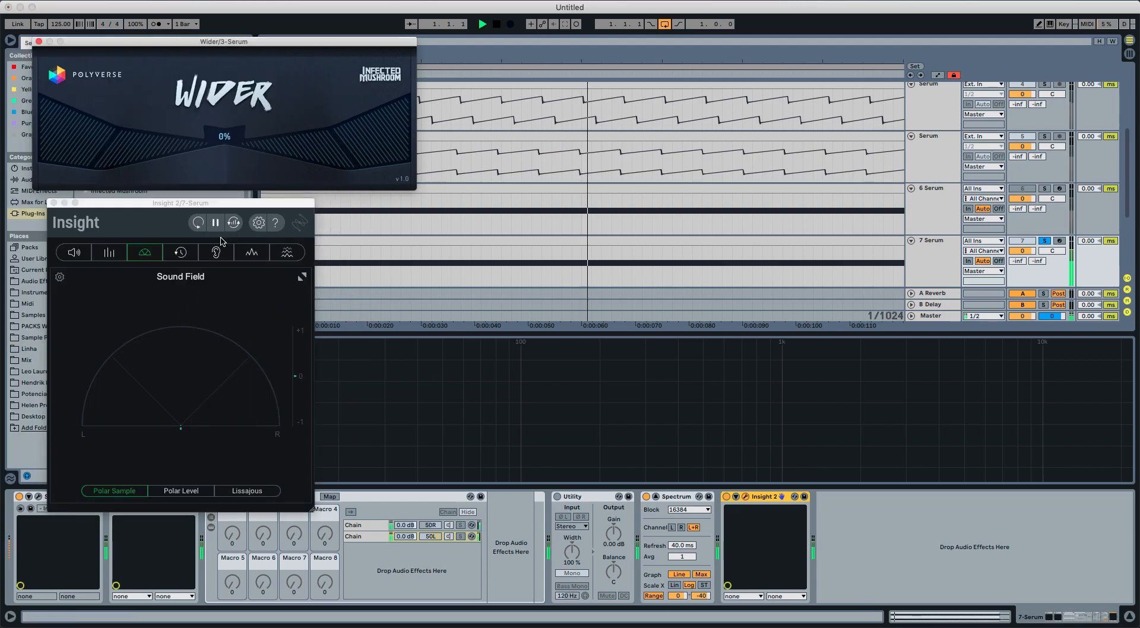
pyautogui.moveTo(219, 241); pyautogui.dragTo(226, 132)
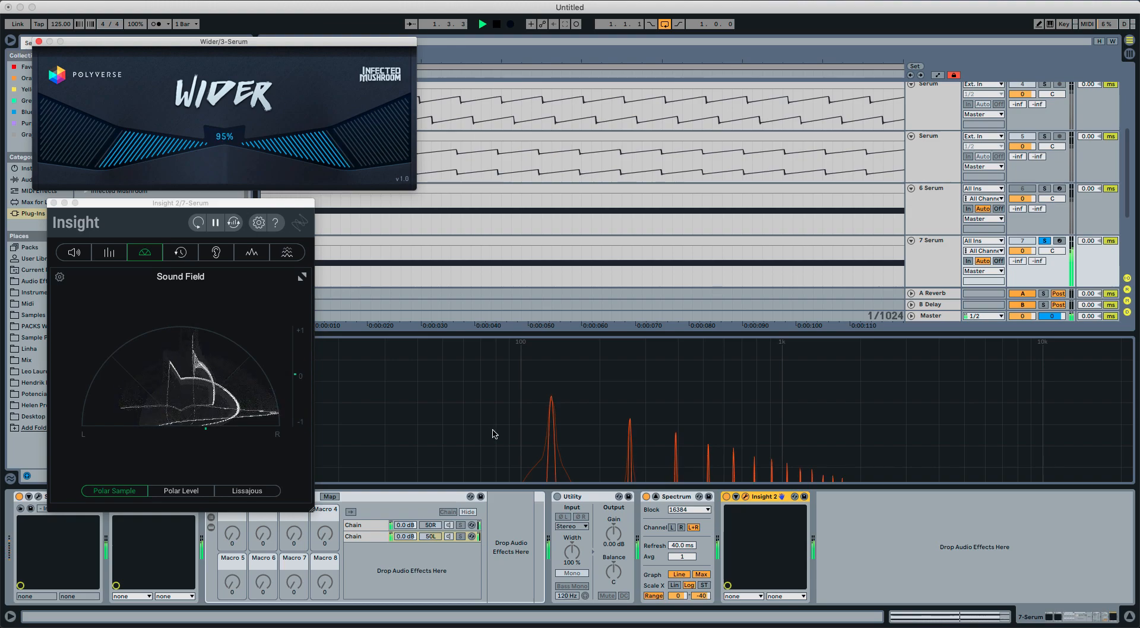
pyautogui.click(557, 496)
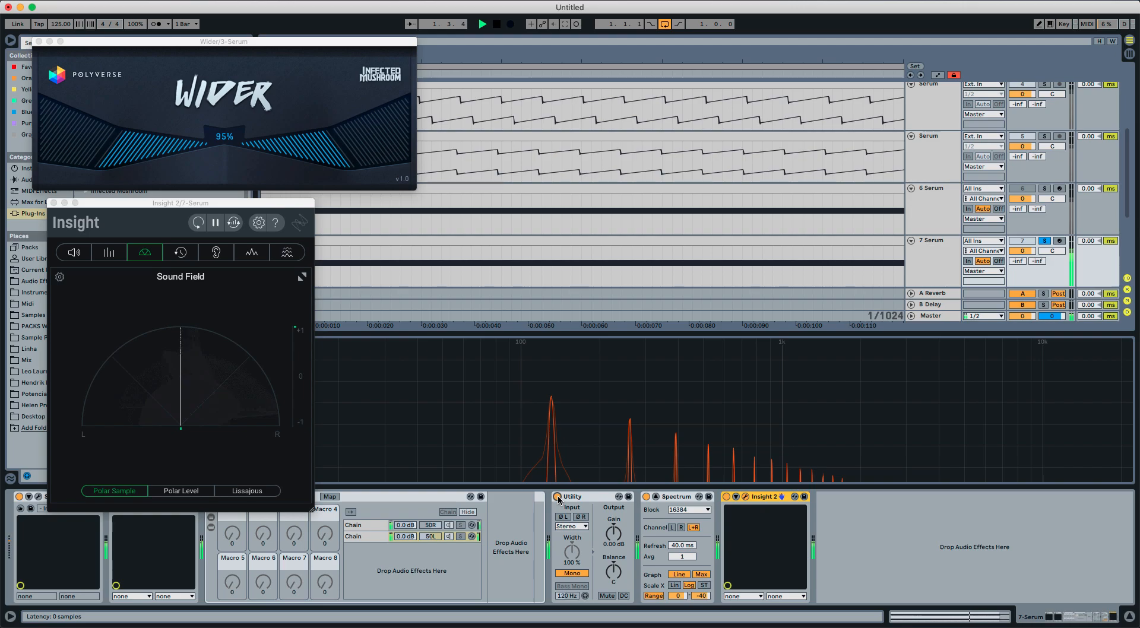
pyautogui.press('space')
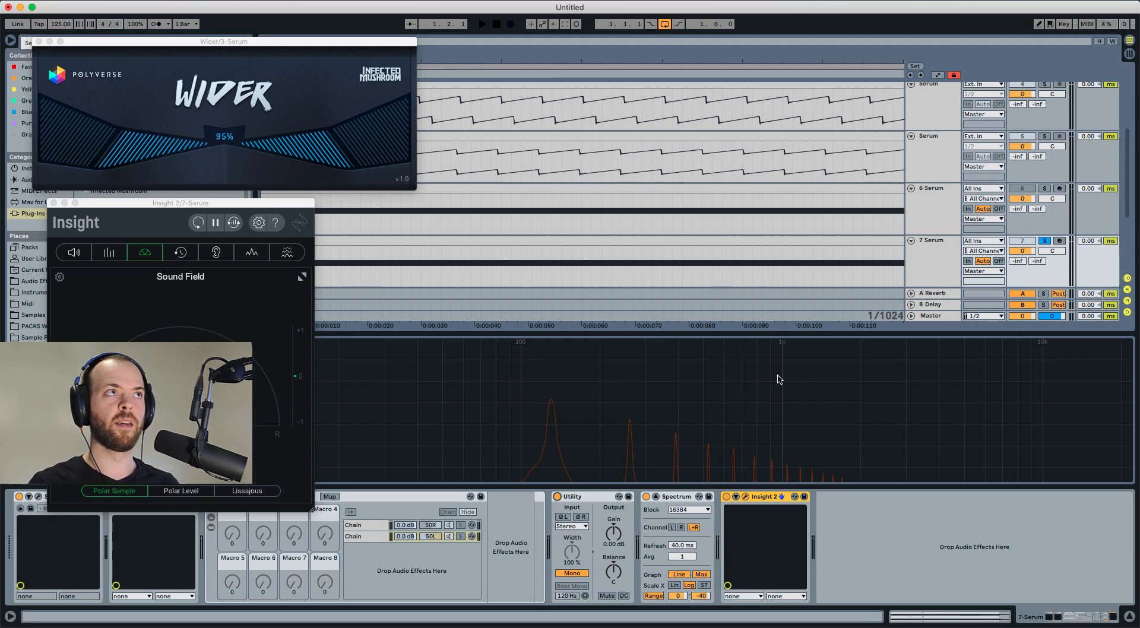
# Reset Wider on track 7 to 0% and close the Insight 2 window.
pyautogui.moveTo(225, 136); pyautogui.dragTo(226, 241)
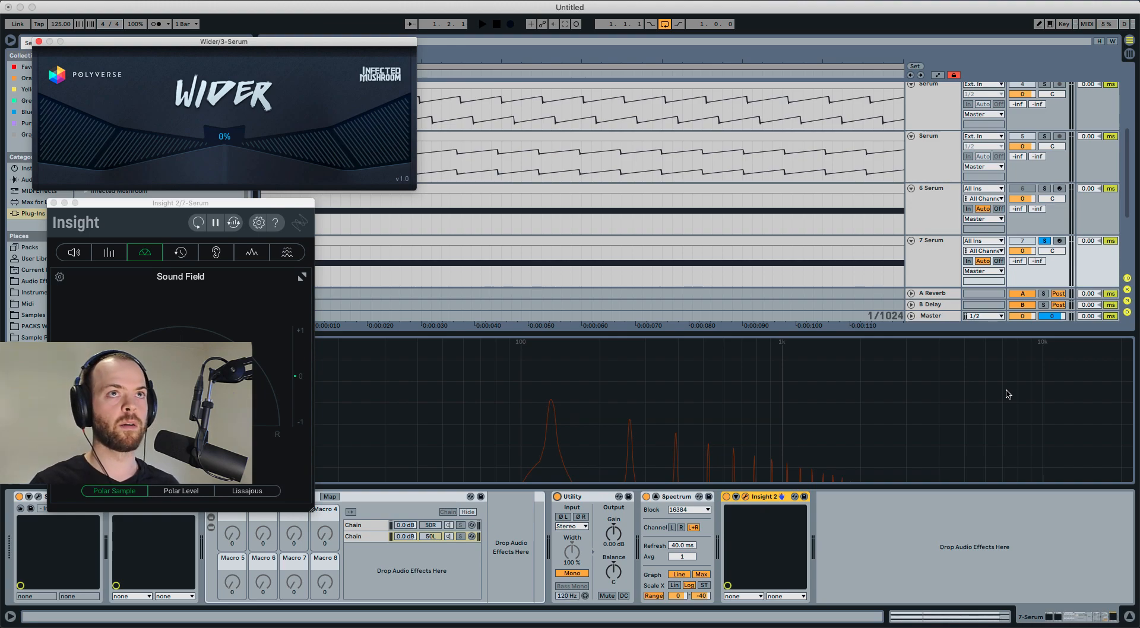
pyautogui.click(53, 202)
# Copy Wider from track 7 Serum onto track 1 OH_02 after its Utility and play that track soloed.
pyautogui.scroll(5, 708, 161)
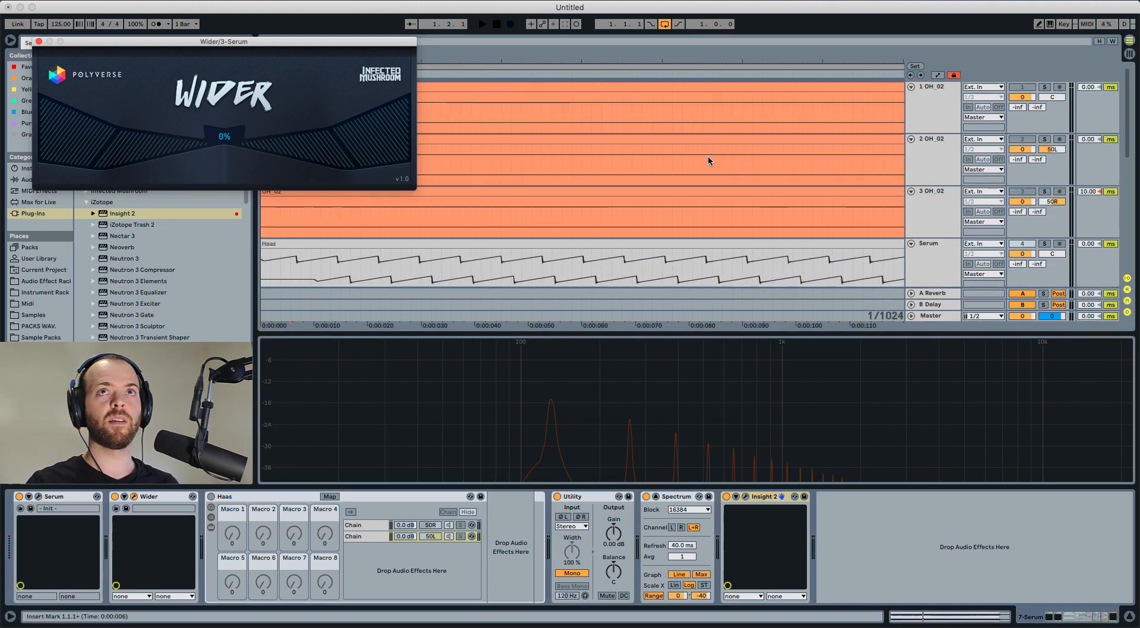
pyautogui.click(168, 501)
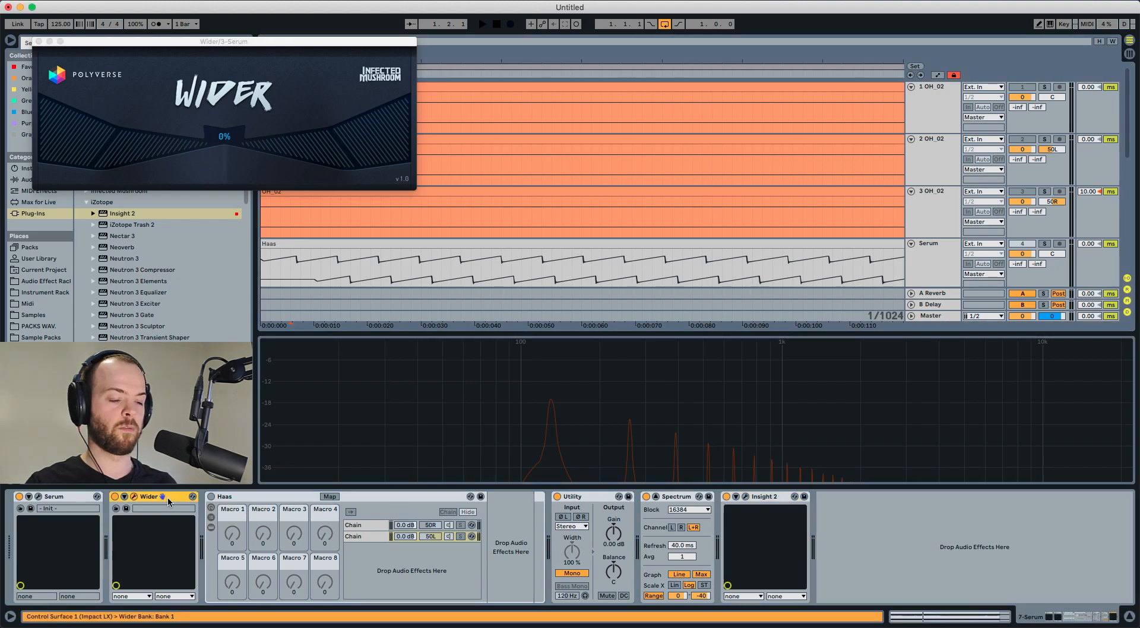
pyautogui.click(382, 113)
pyautogui.moveTo(449, 62); pyautogui.dragTo(281, 70)
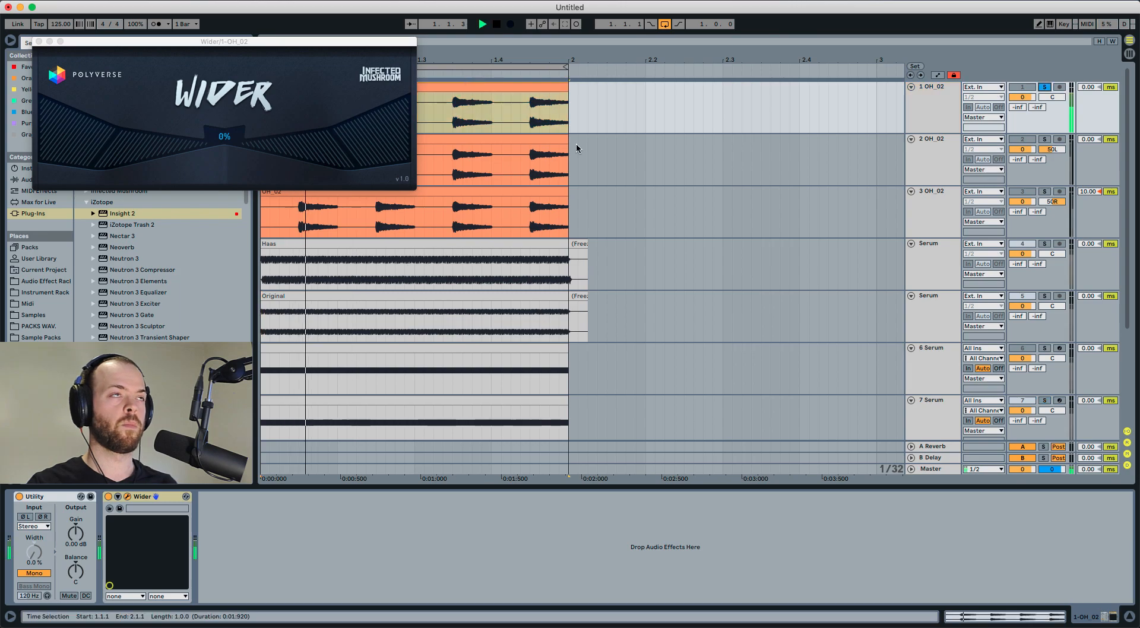
# Raise Wider on track 1 OH_02 to 92%, then readjust it during playback to hear the change in width.
pyautogui.moveTo(227, 139); pyautogui.dragTo(236, 58)
pyautogui.press('space')
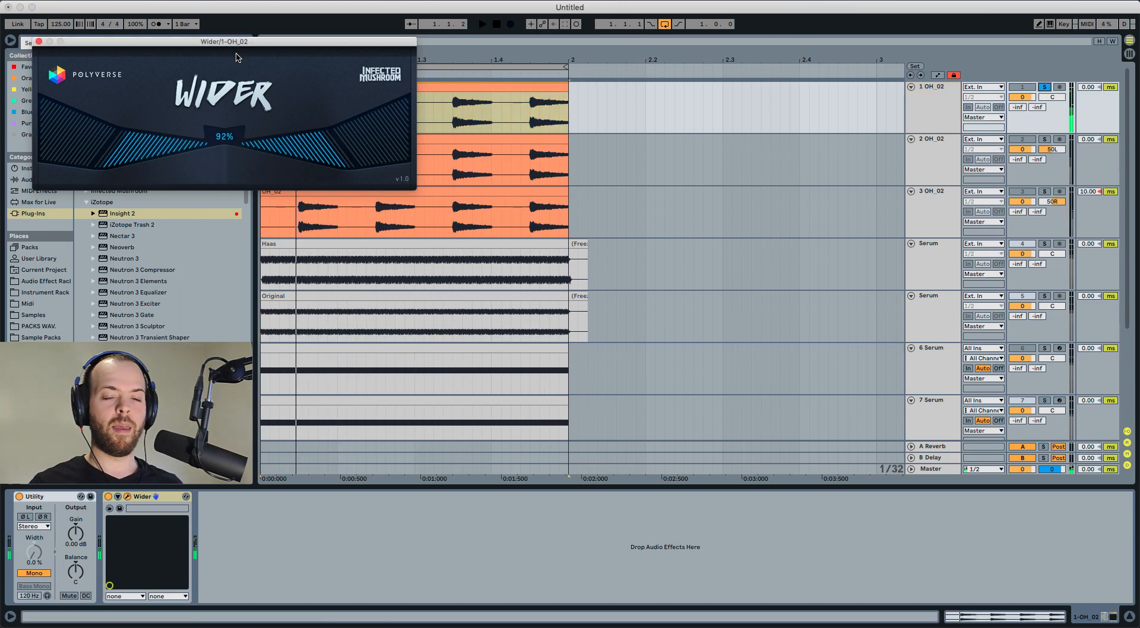
pyautogui.press('space')
pyautogui.moveTo(222, 147)
pyautogui.mouseDown()
pyautogui.moveTo(212, 303)
pyautogui.moveTo(225, 139)
pyautogui.mouseUp()
pyautogui.press('space')
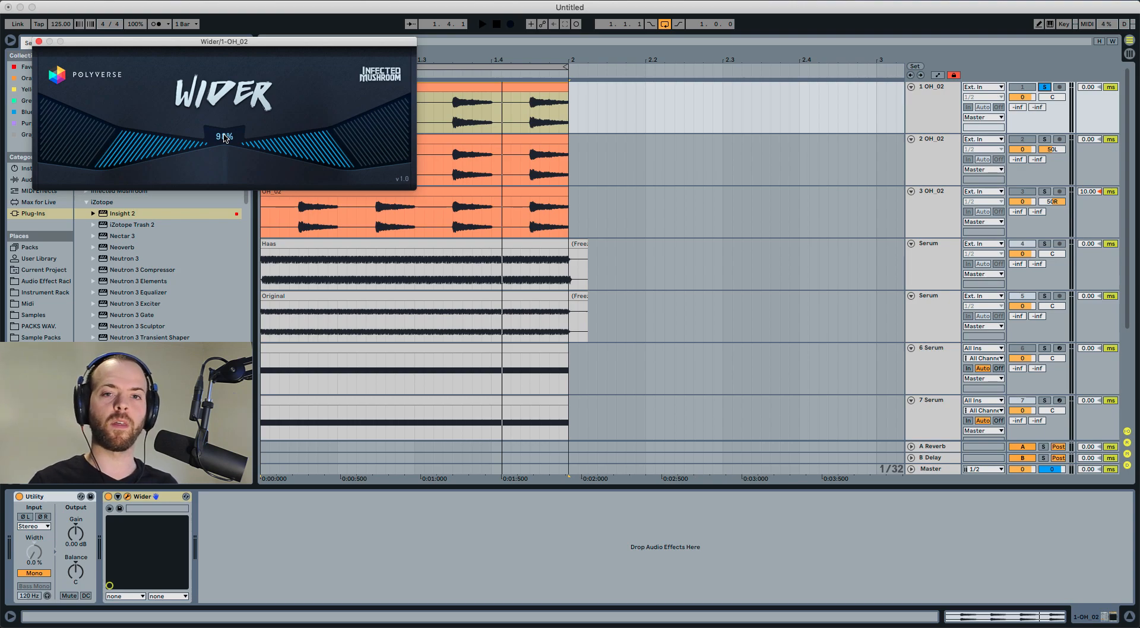
# Show the Master track's Utility device.
pyautogui.click(926, 469)
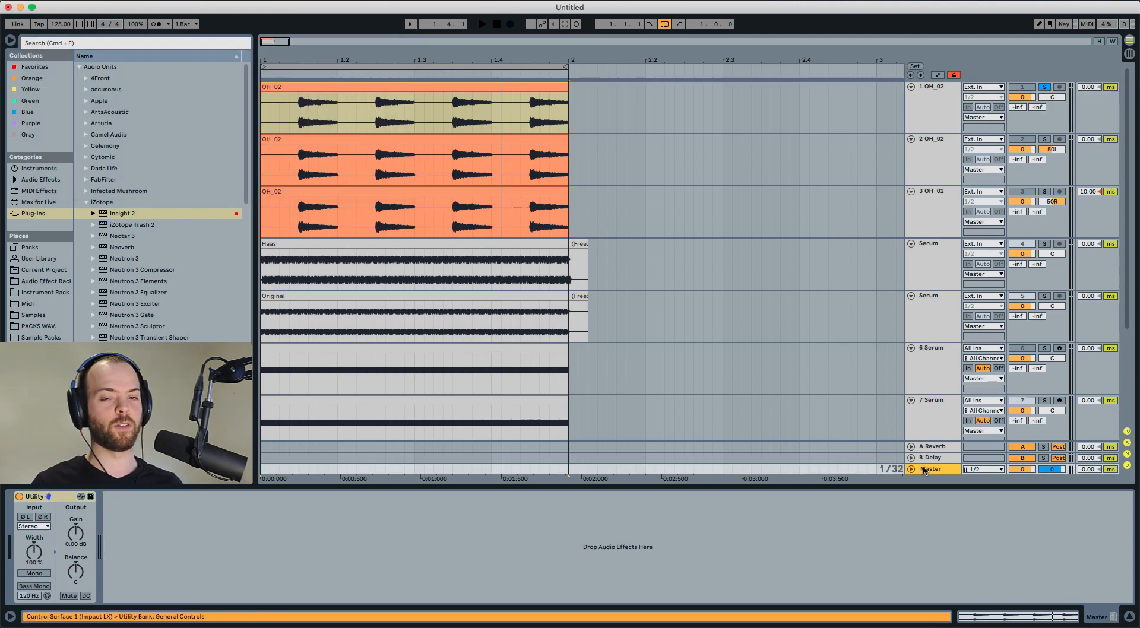